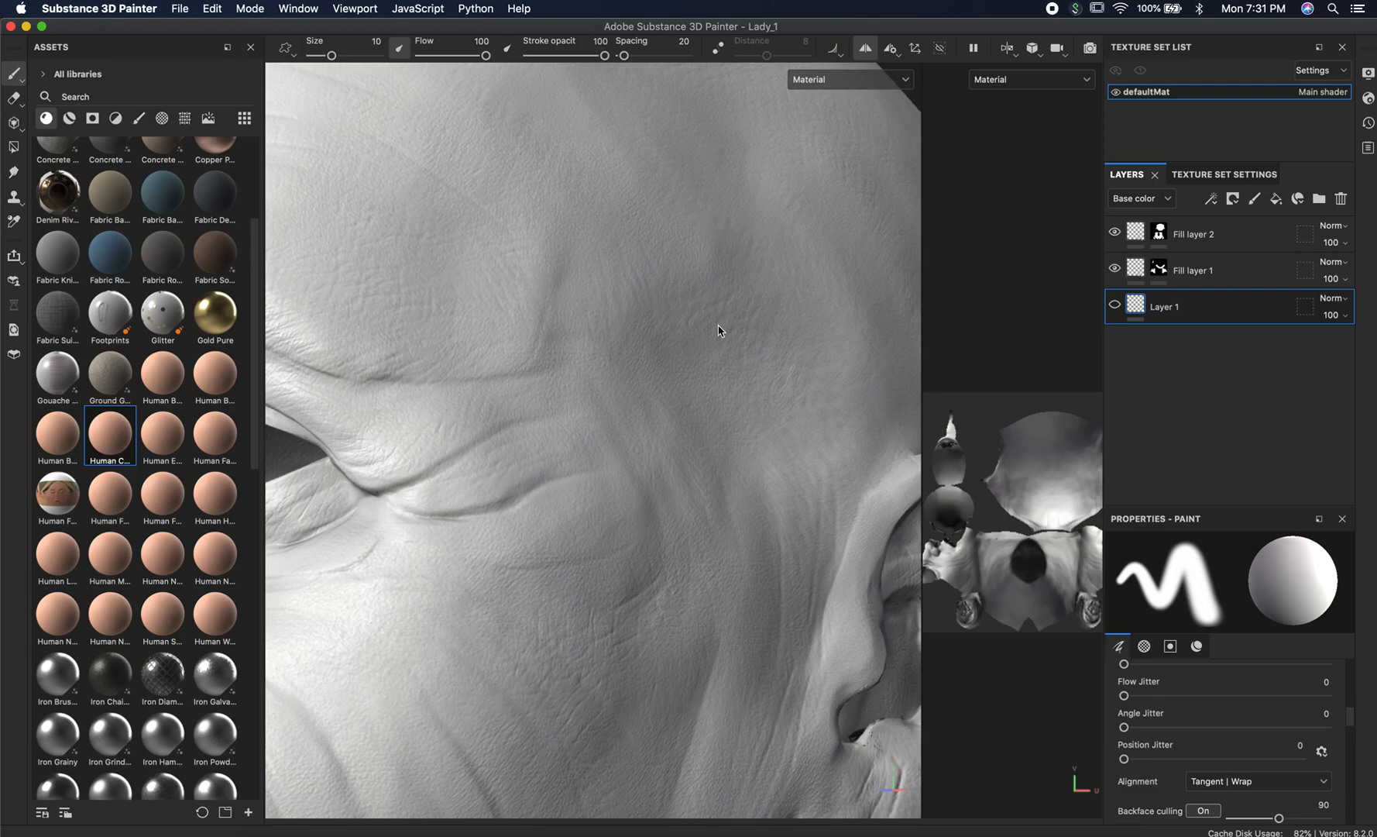
Inspect the head's eye and face detail, and select Fill layer 2 in the layer stack.
alt+right_drag(788, 397, 332, 341)
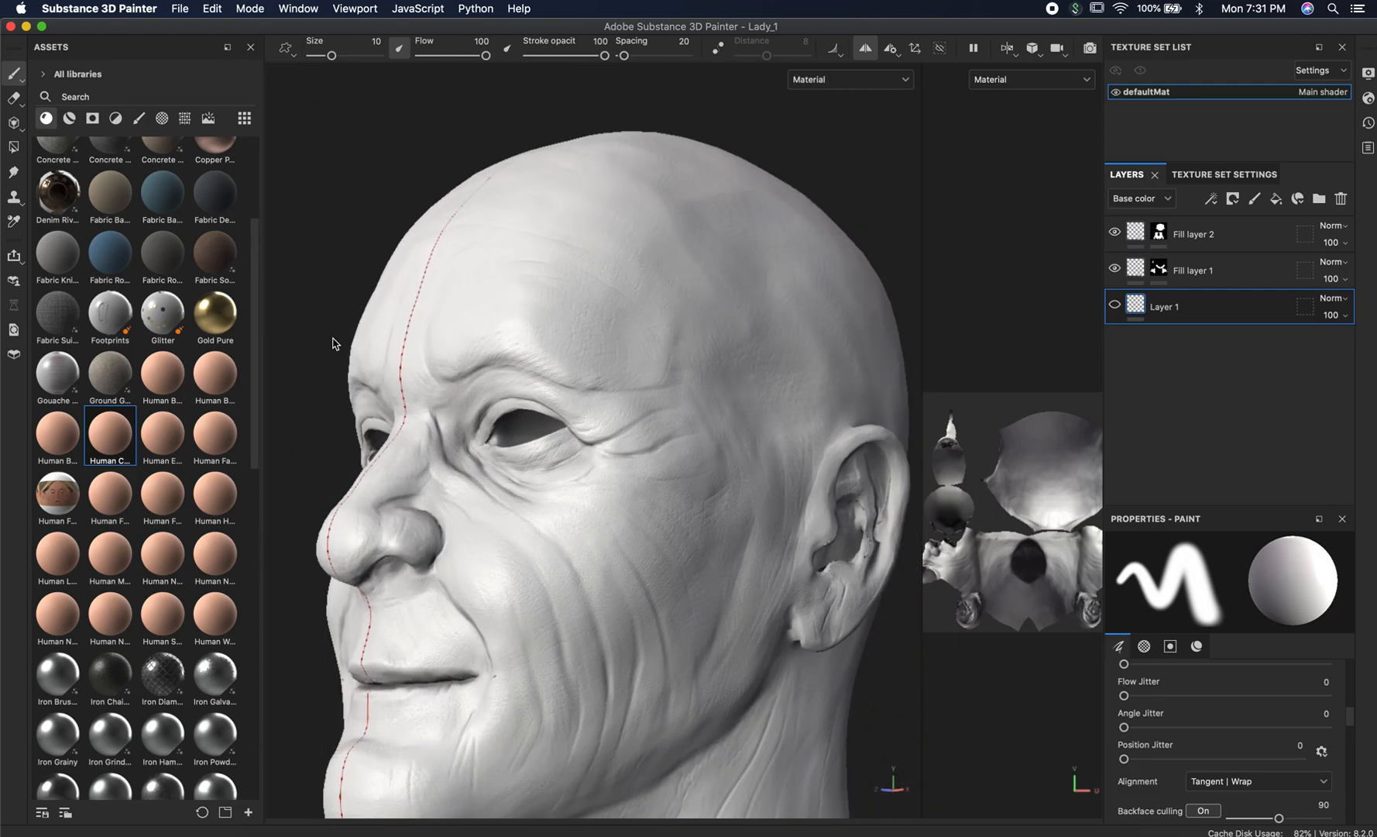
alt+drag(418, 375, 508, 411)
alt+middle_drag(465, 407, 534, 367)
alt+right_drag(629, 399, 554, 390)
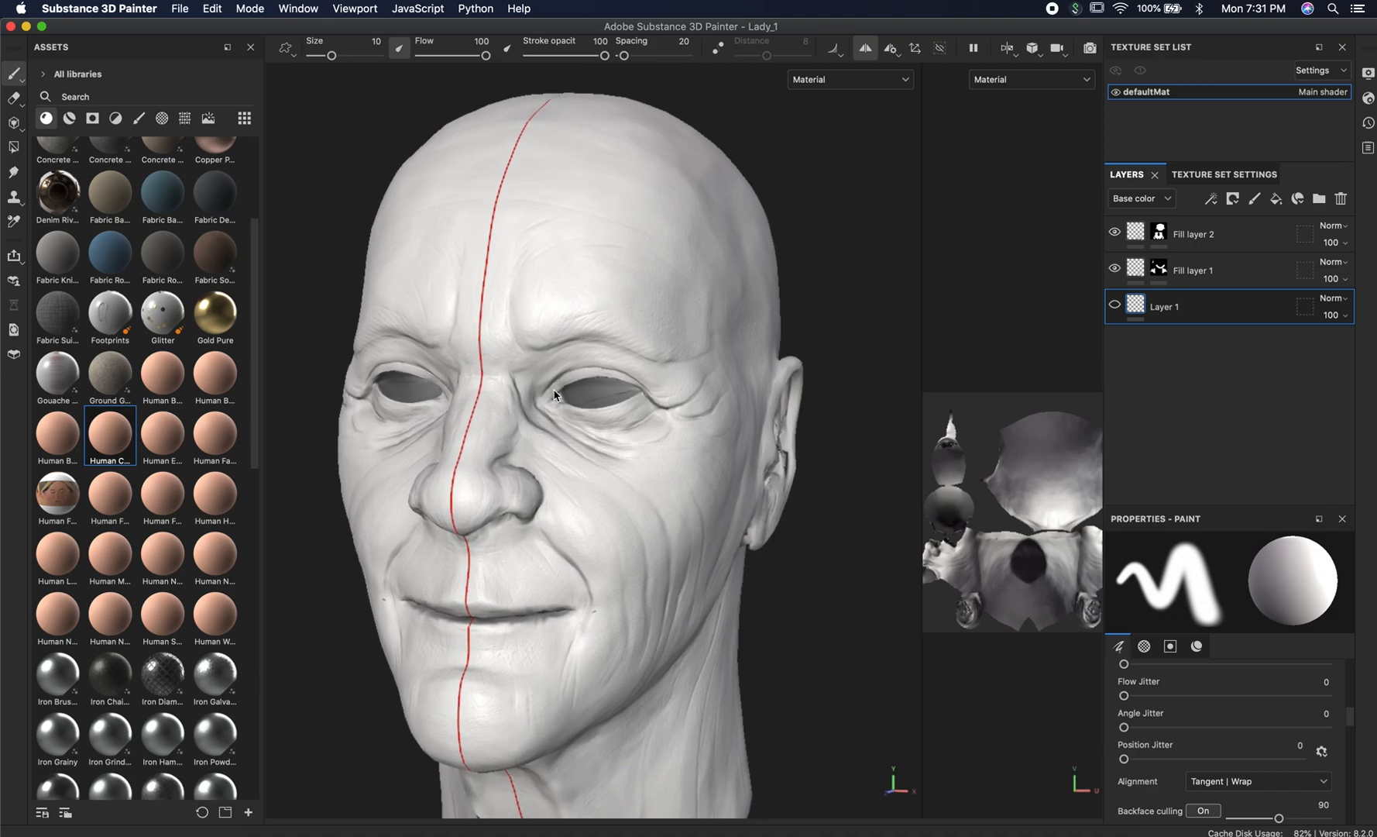
click(1262, 235)
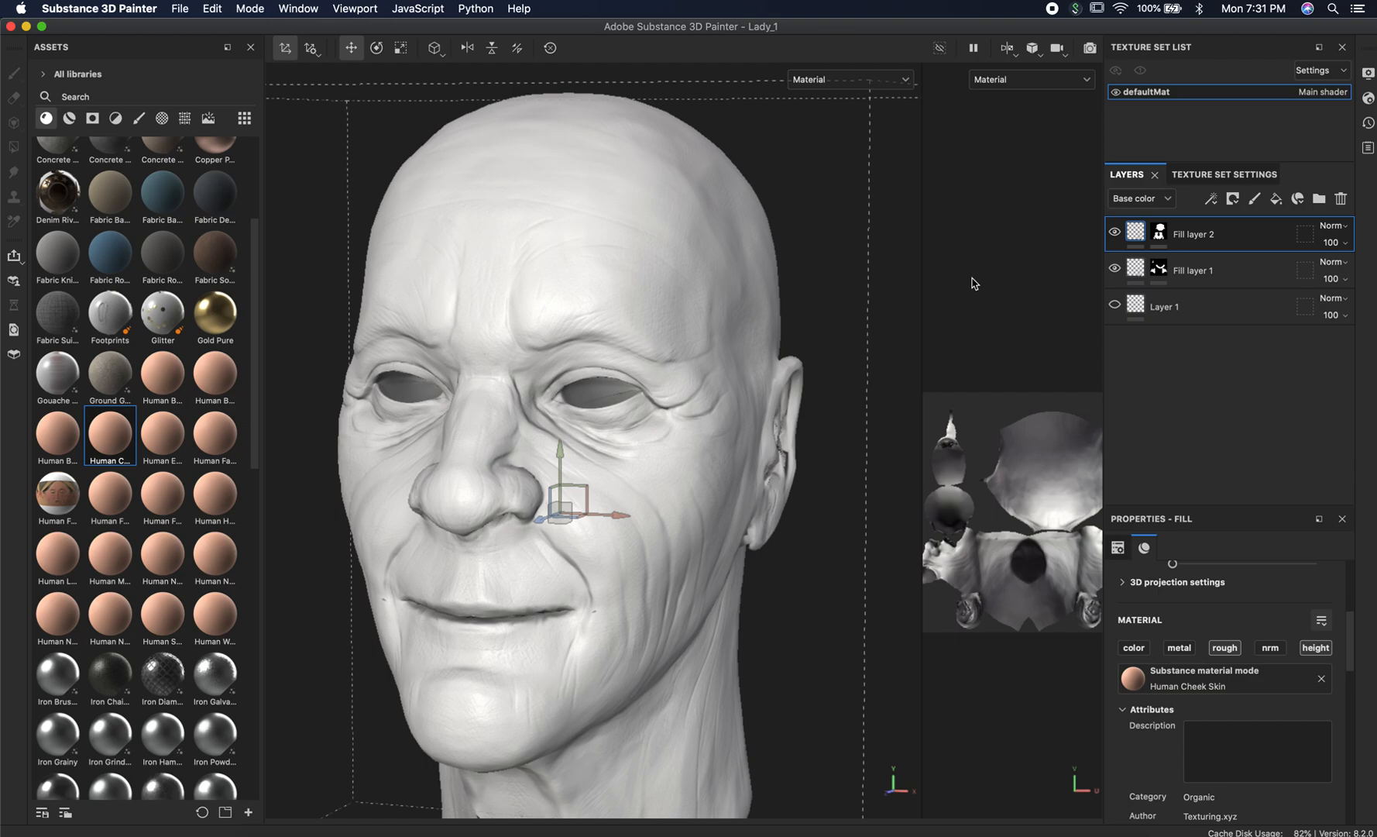
Switch to Photoshop and examine the whole board of aged skin reference photos.
key(super+Tab)
key(super+Tab)
key(super+Tab)
key(super+Tab)
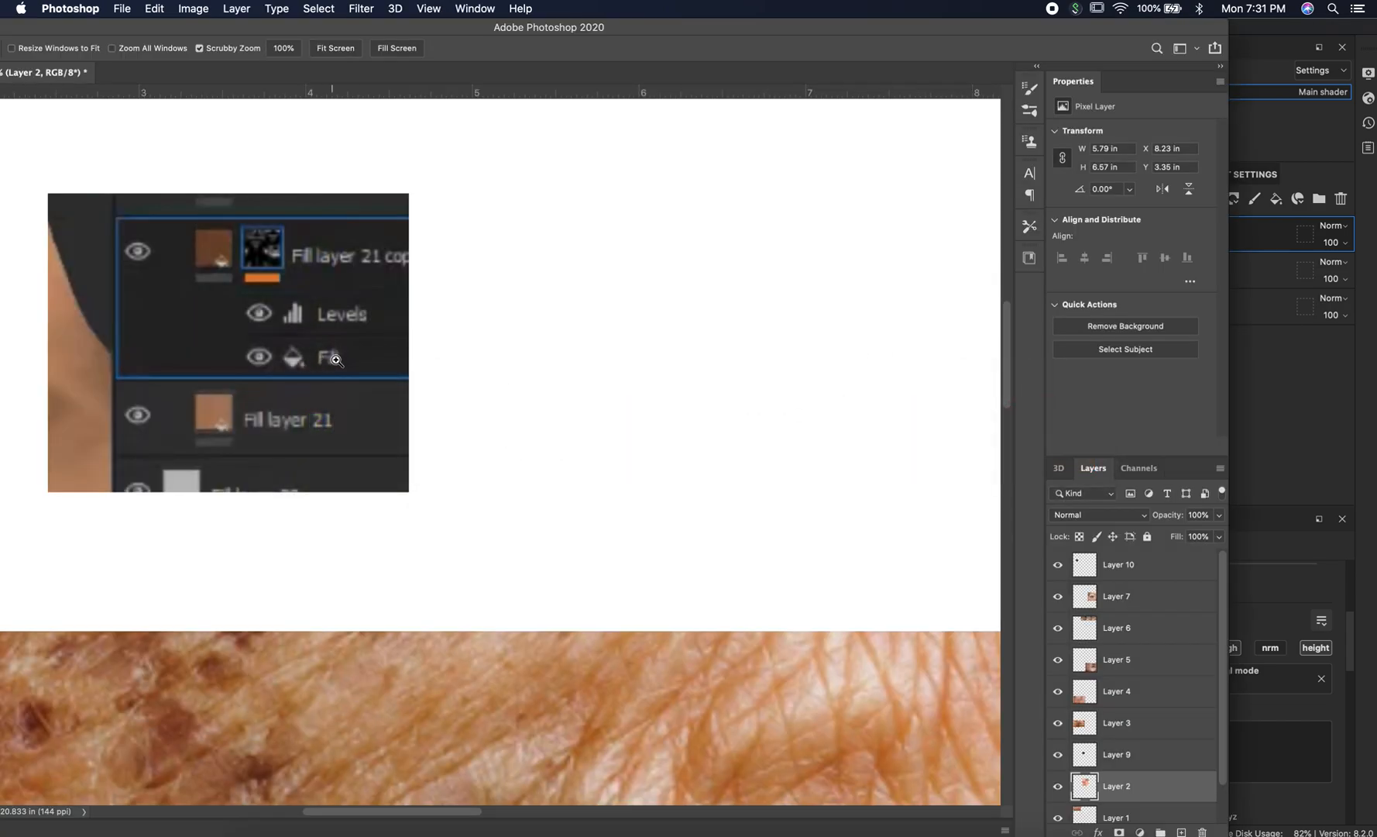
scroll(558, 392, down, 10)
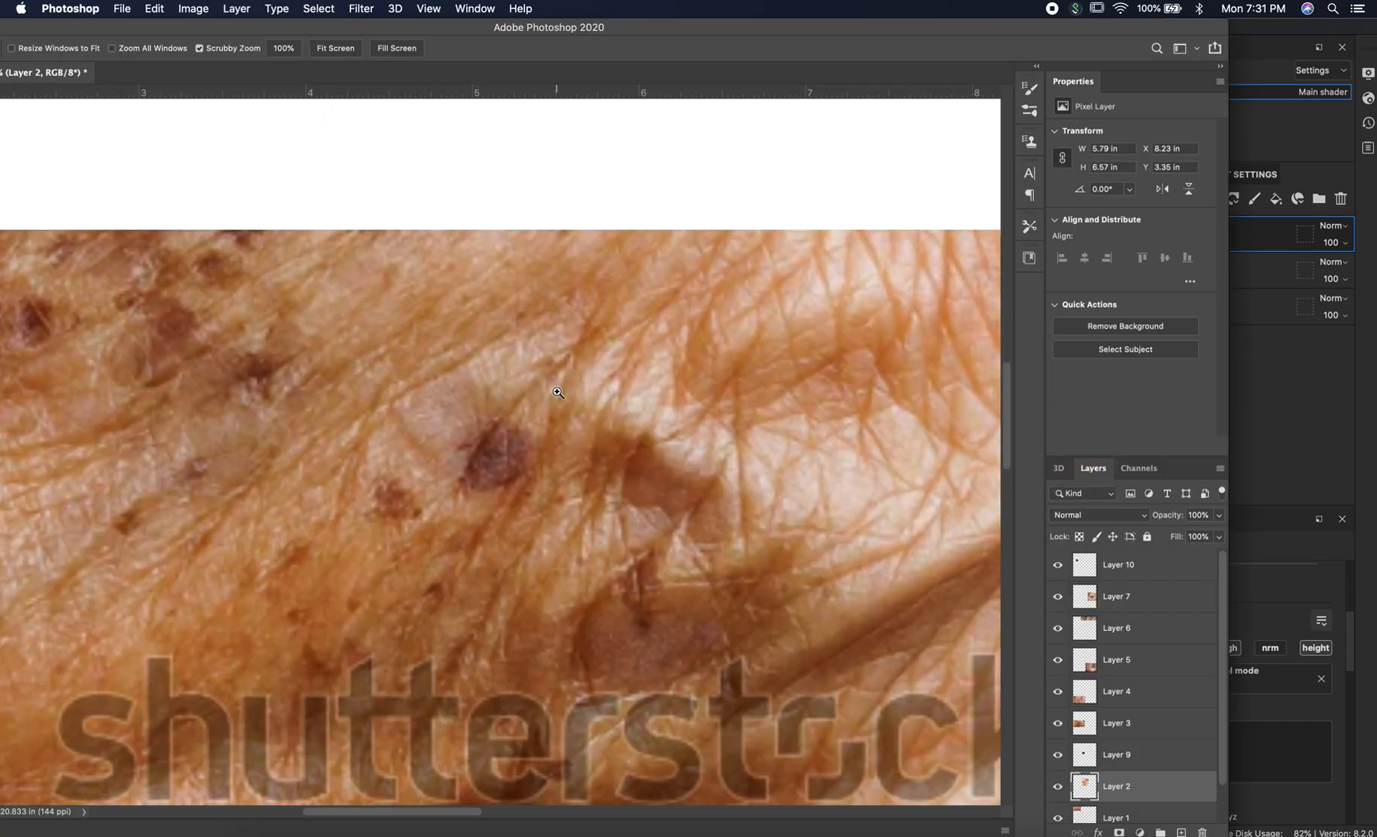
drag(742, 35, 910, 29)
click(160, 49)
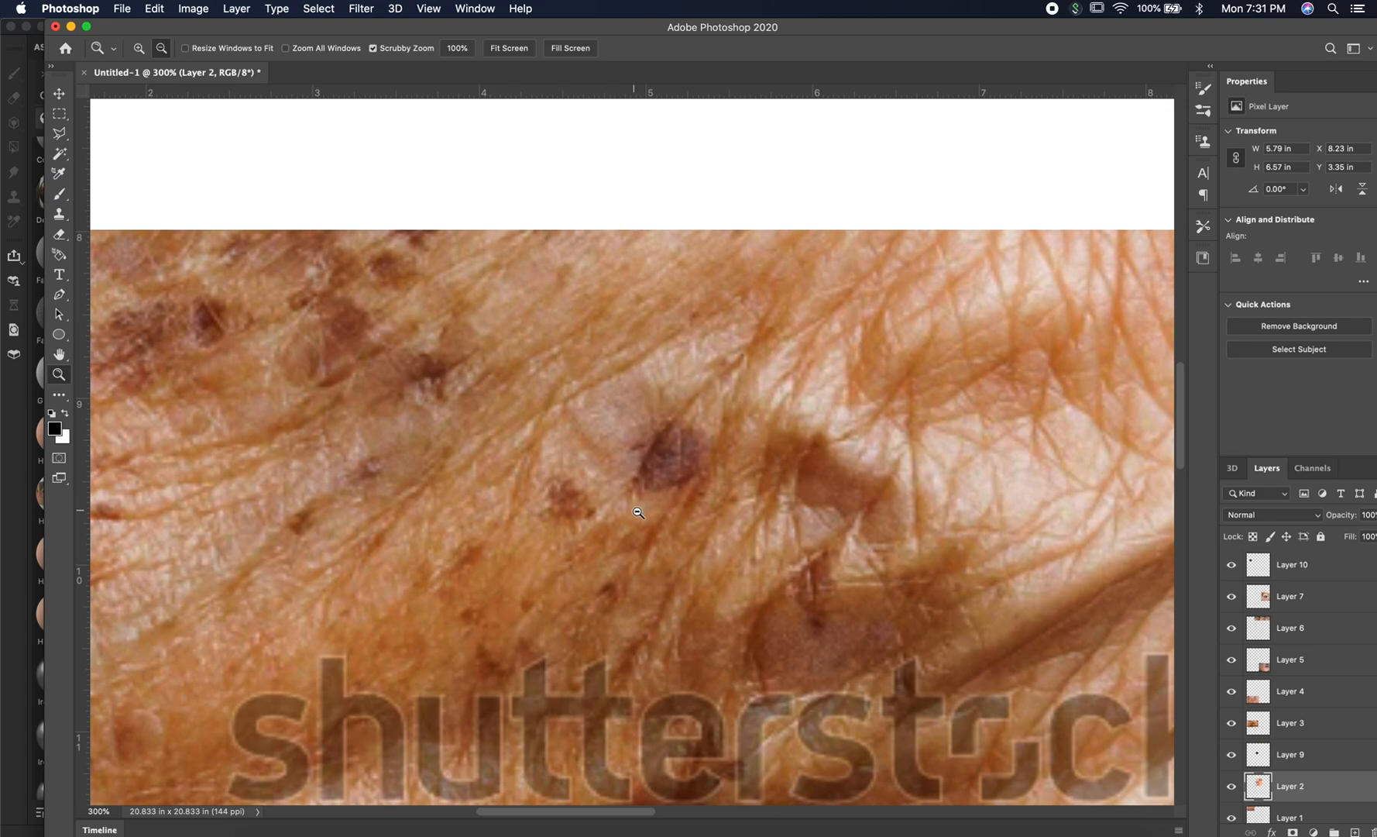
alt+click(667, 523)
click(670, 524)
click(670, 524)
click(670, 524)
click(670, 523)
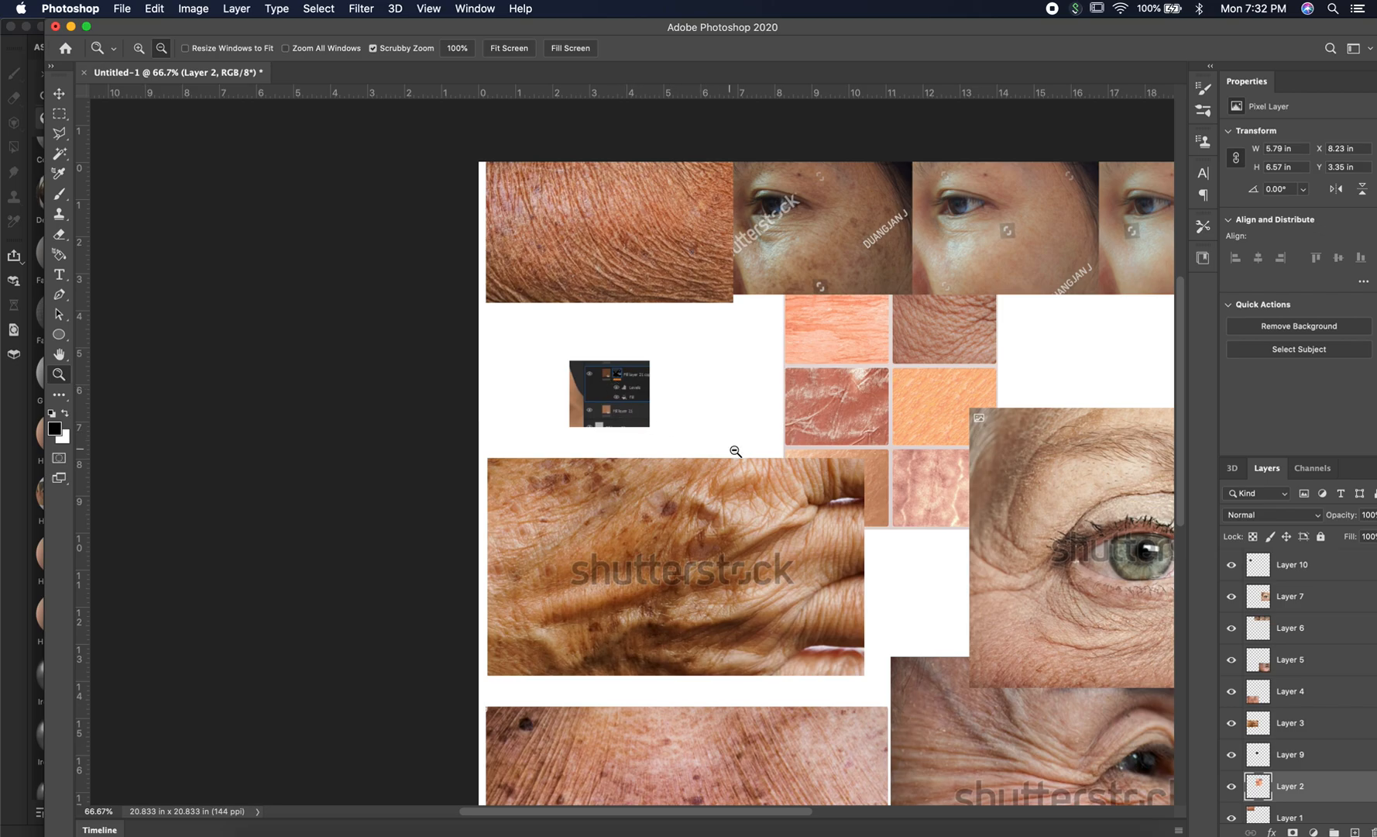
drag(796, 482, 552, 425)
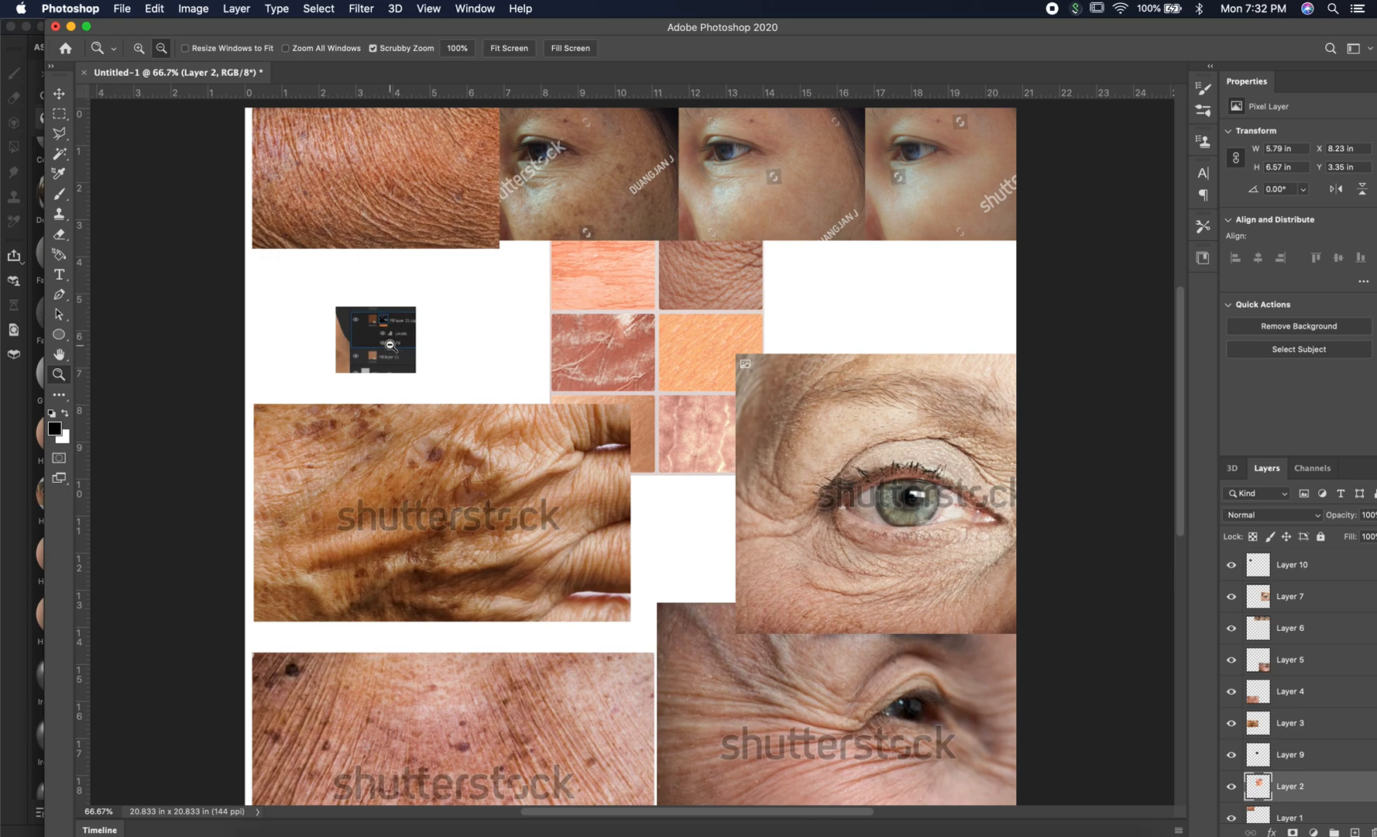
Hide Layer 10 and reposition the skin swatch collage and the hand photo on the reference board.
click(1232, 565)
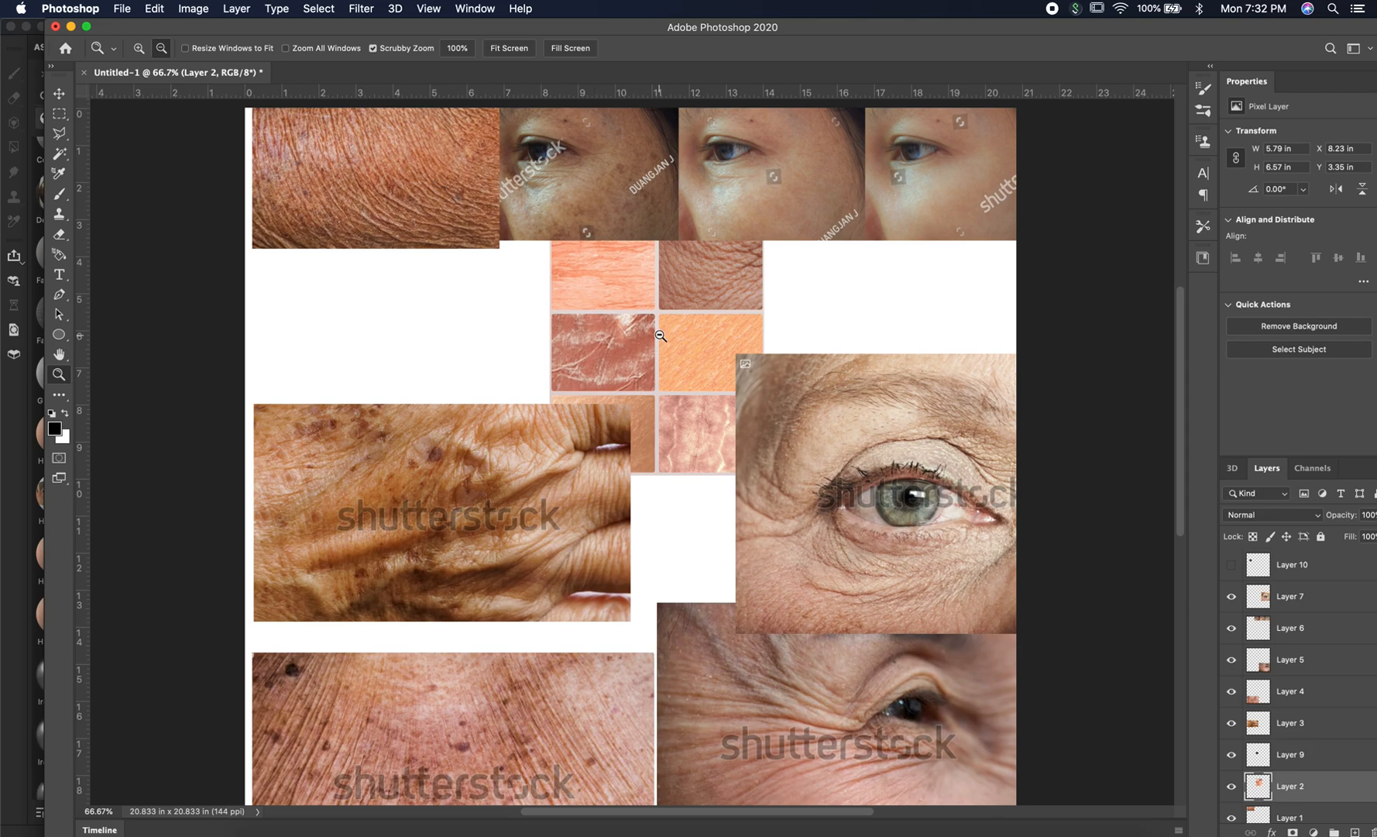
click(59, 94)
drag(685, 368, 771, 367)
drag(691, 415, 594, 375)
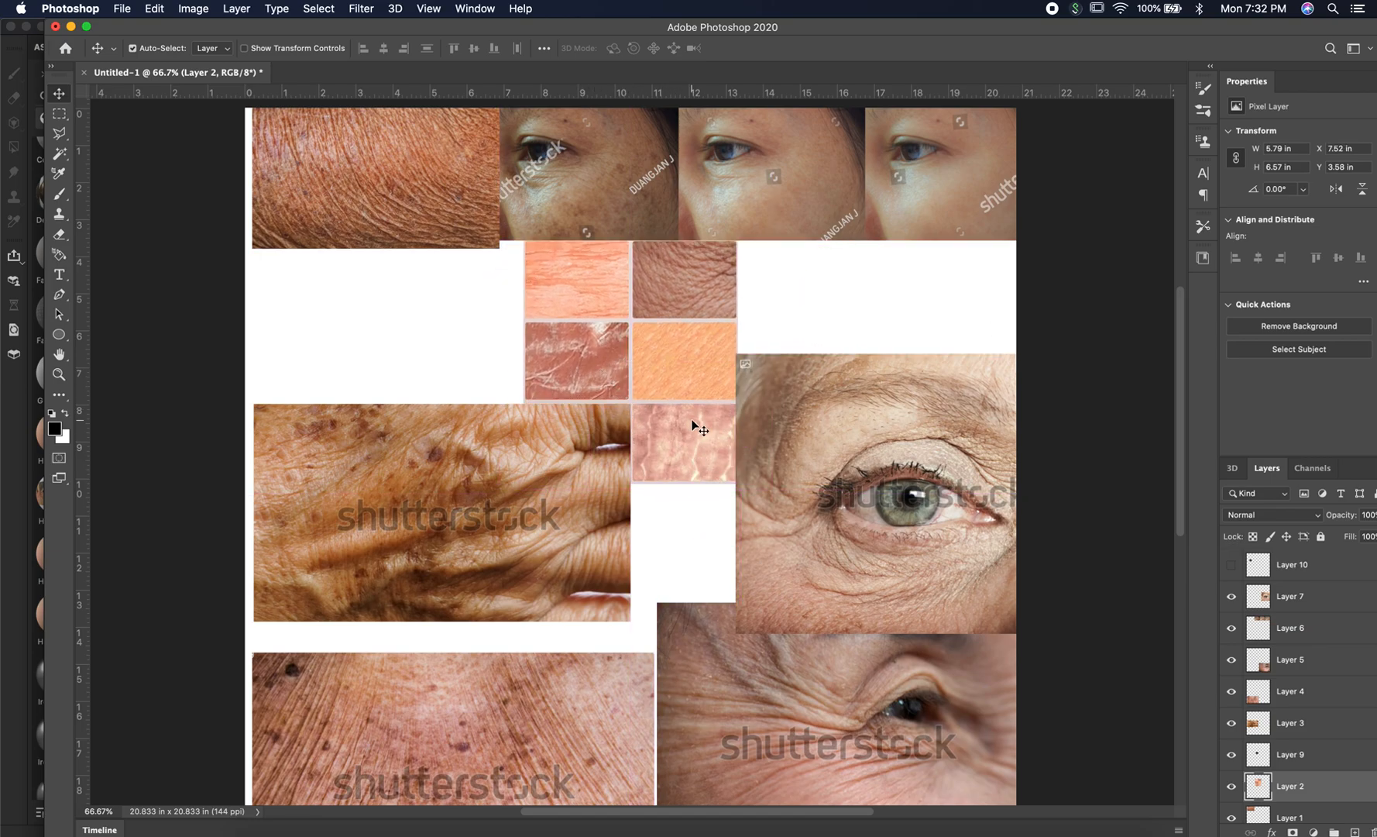
drag(604, 289, 627, 289)
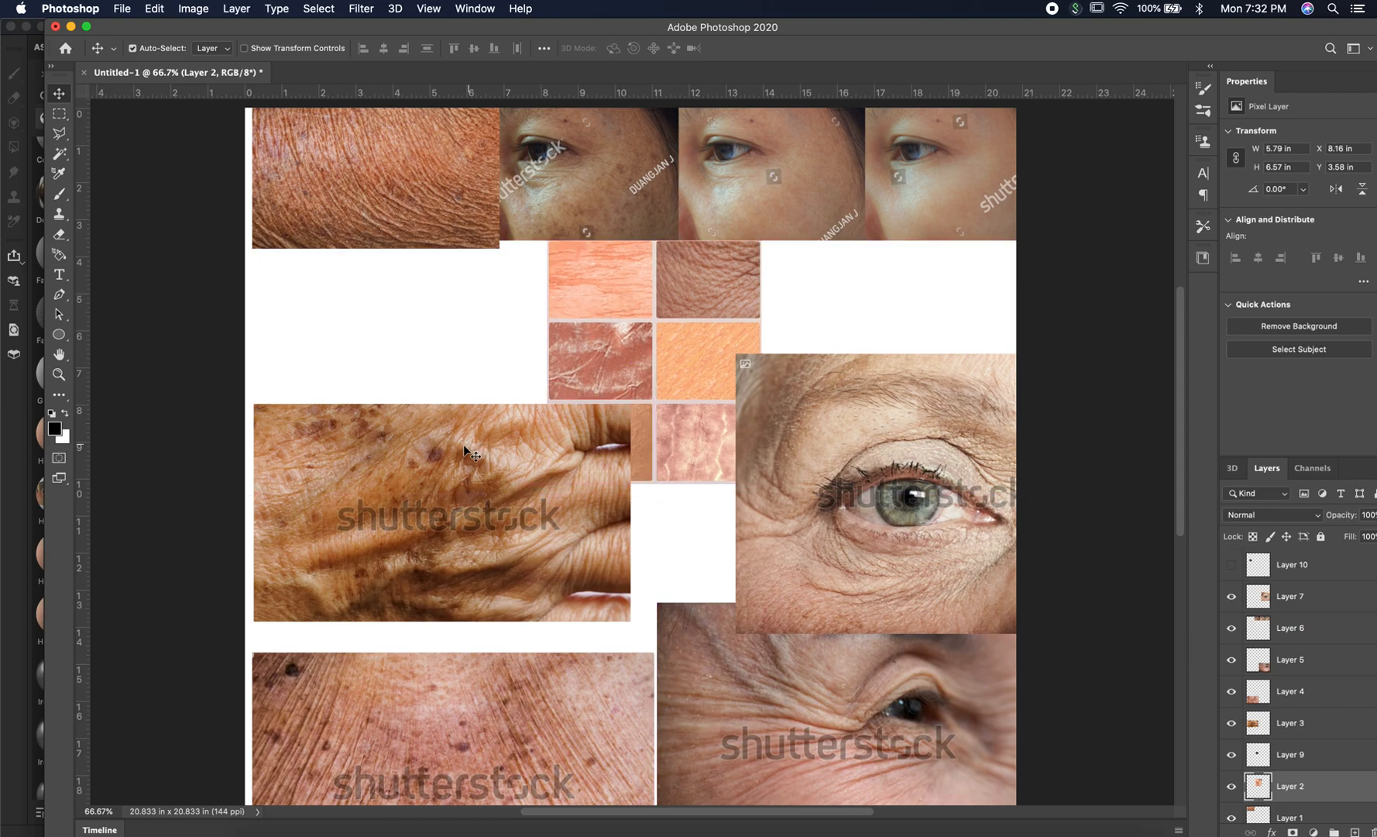
mouse_move(432, 449)
mouse_down()
mouse_move(425, 391)
mouse_move(417, 433)
mouse_up()
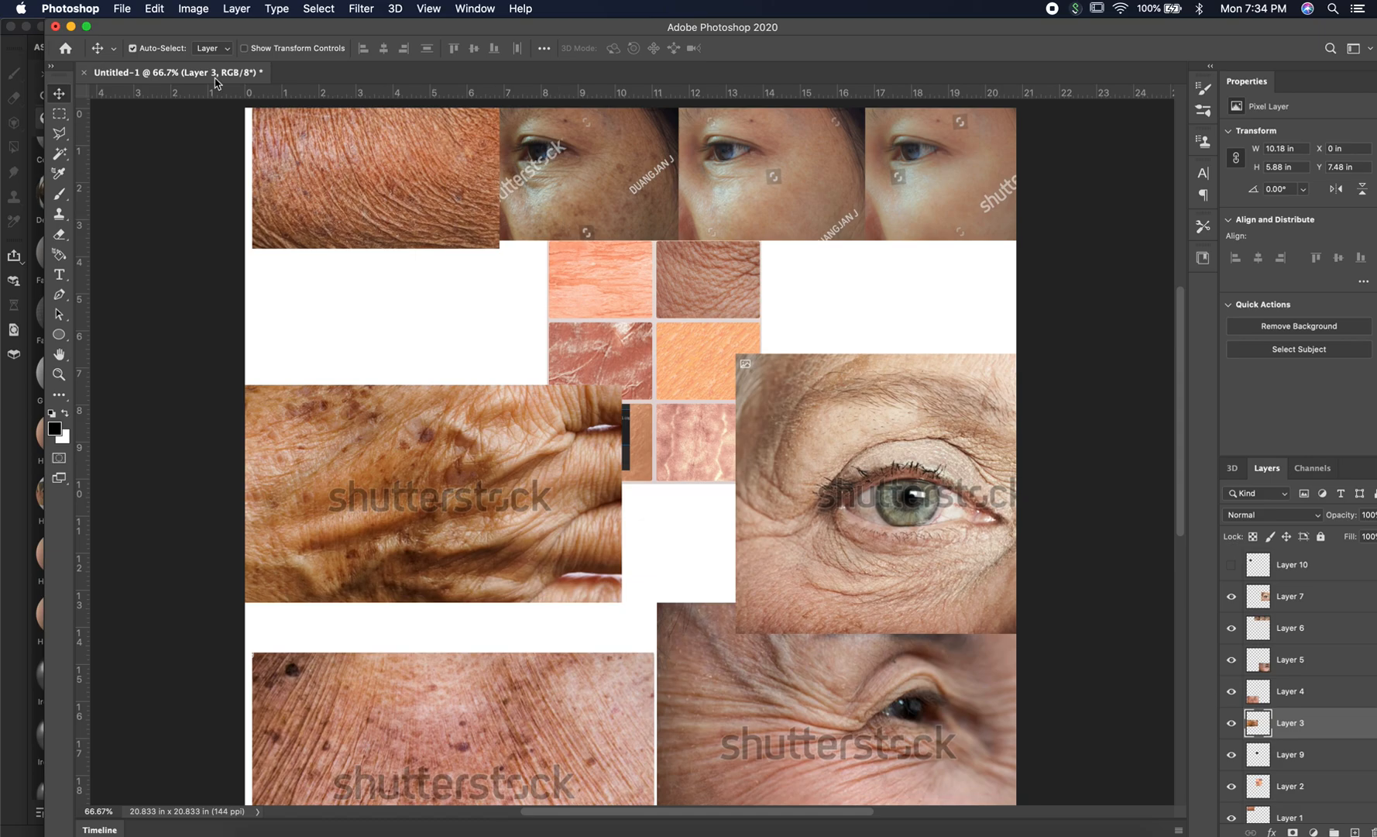
click(61, 175)
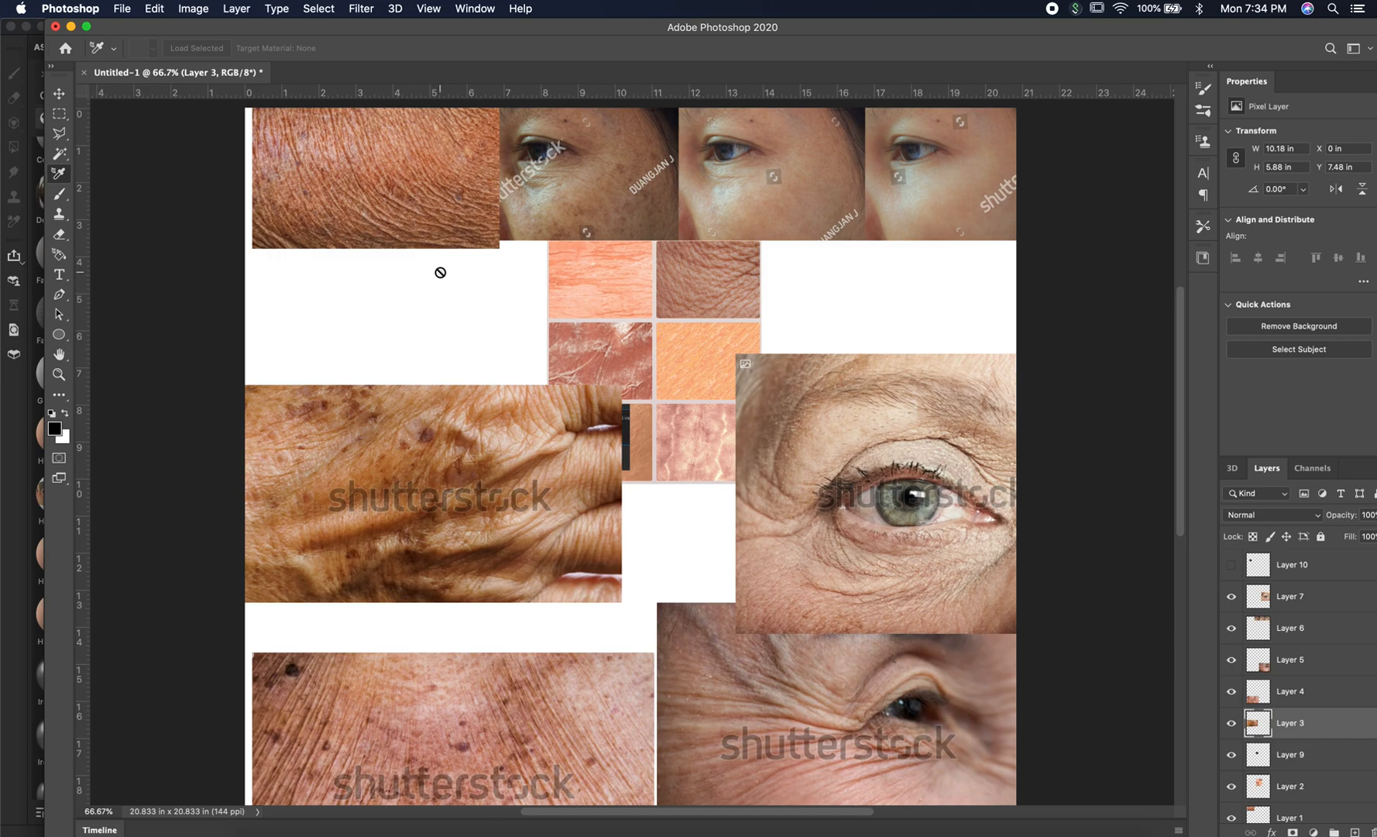
Switch back to Substance 3D Painter and add a fill layer above Fill layer 2 with only the color channel enabled.
key(super+Tab)
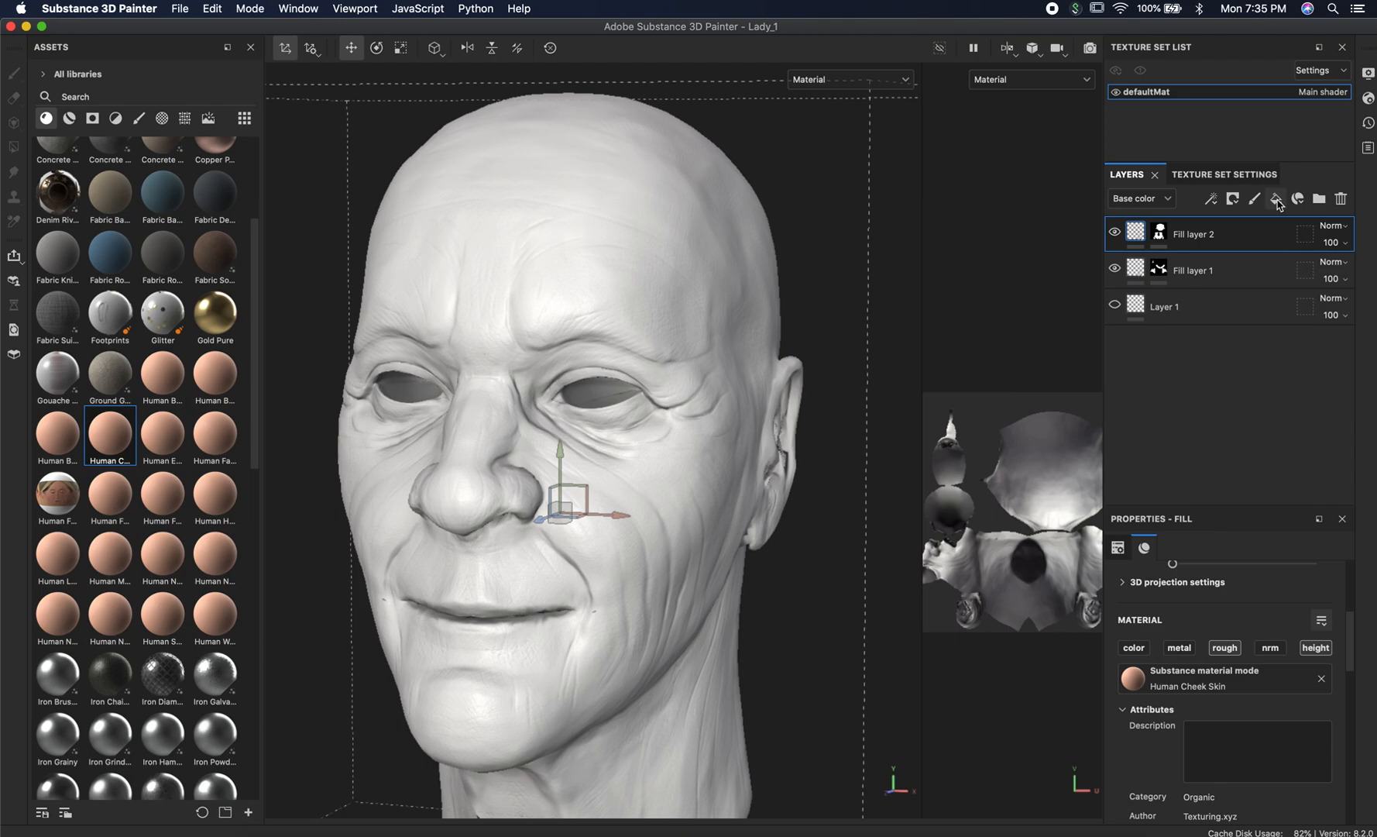
click(1276, 199)
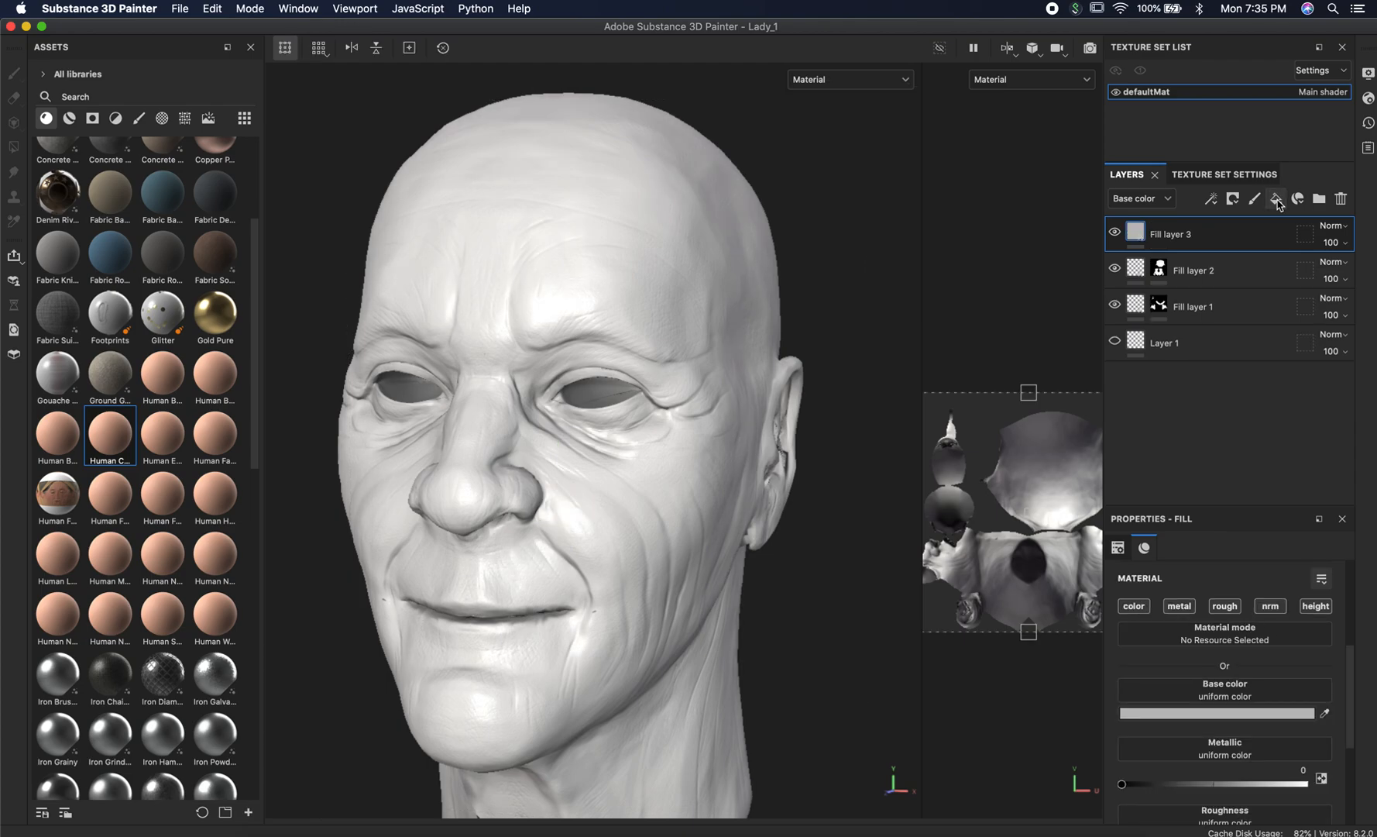
click(1180, 607)
click(1225, 607)
click(1271, 606)
click(1316, 606)
Open Fill layer 3's base color for editing and copy the hex code A37964 from the Word document.
alt+right_drag(605, 503, 763, 462)
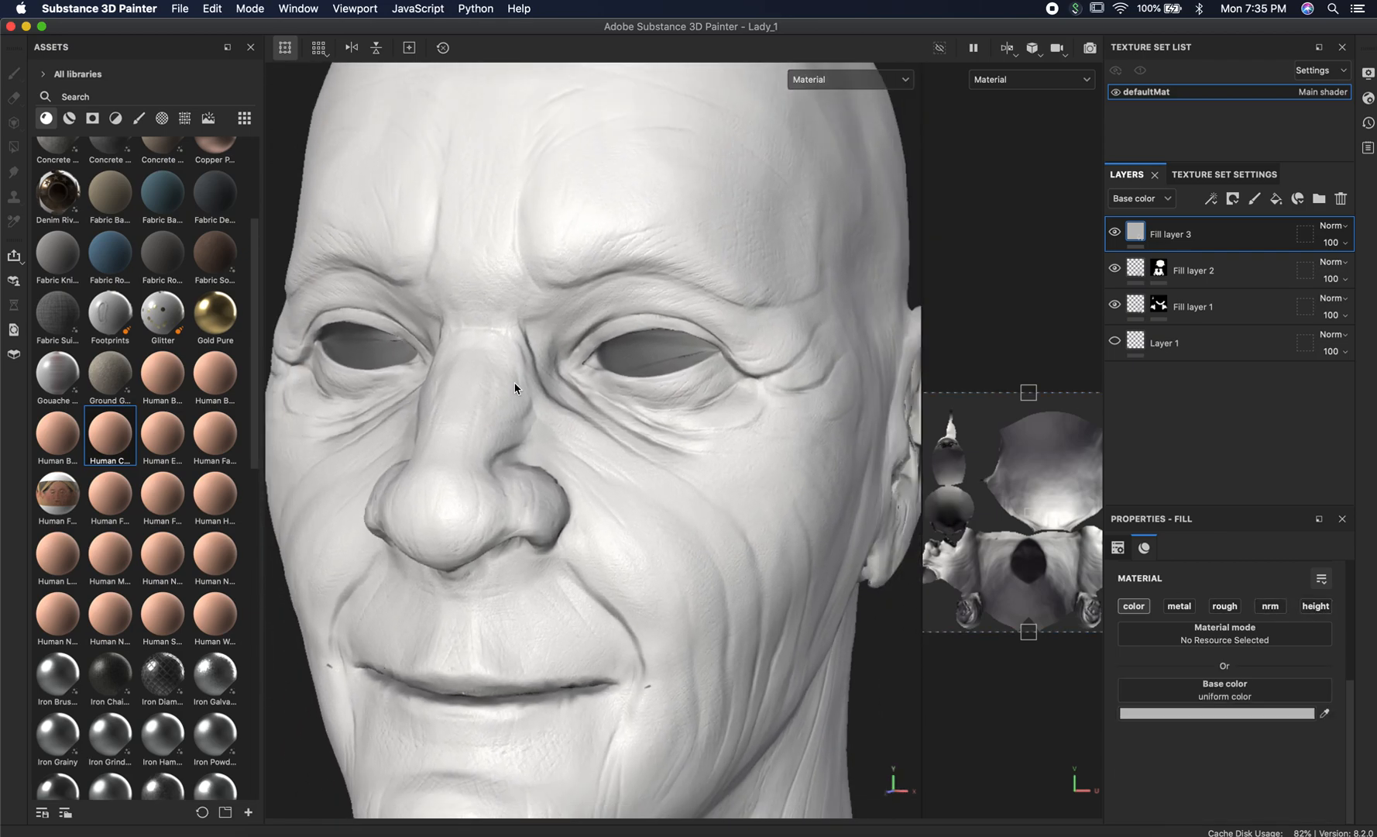
alt+right_drag(518, 387, 909, 467)
alt+right_drag(808, 619, 298, 474)
alt+middle_drag(652, 387, 479, 329)
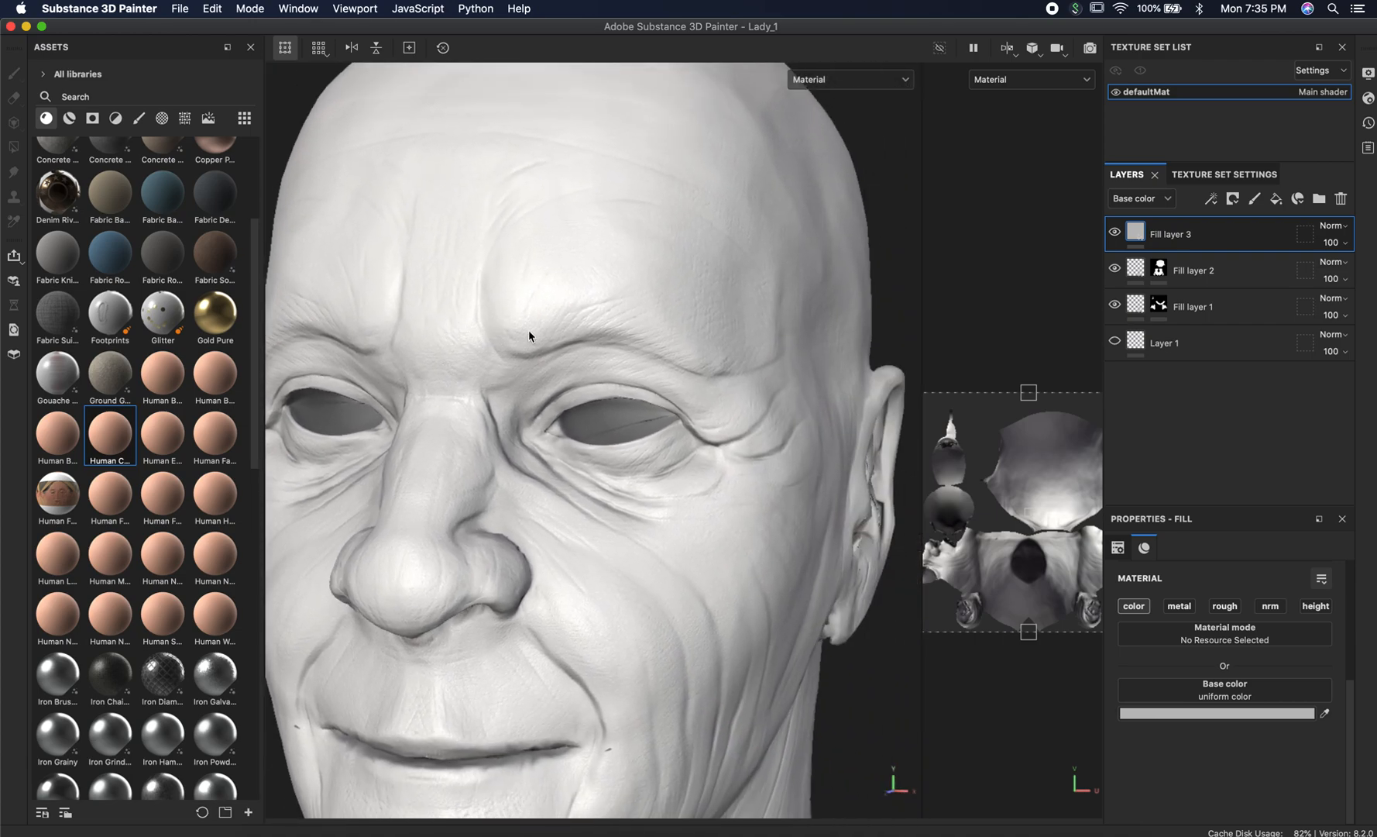
click(1215, 713)
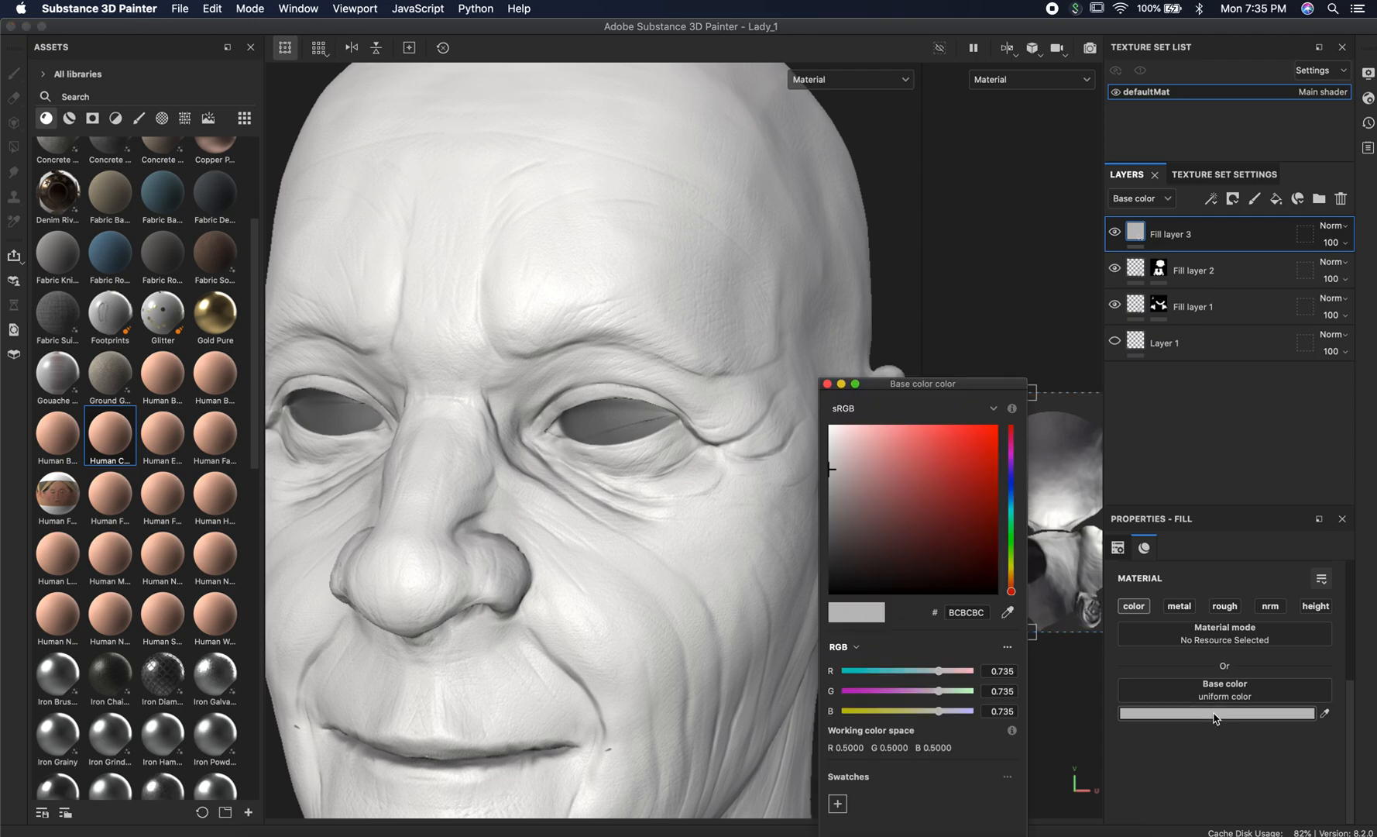
key(super+Tab)
key(super+Tab)
key(super+Tab)
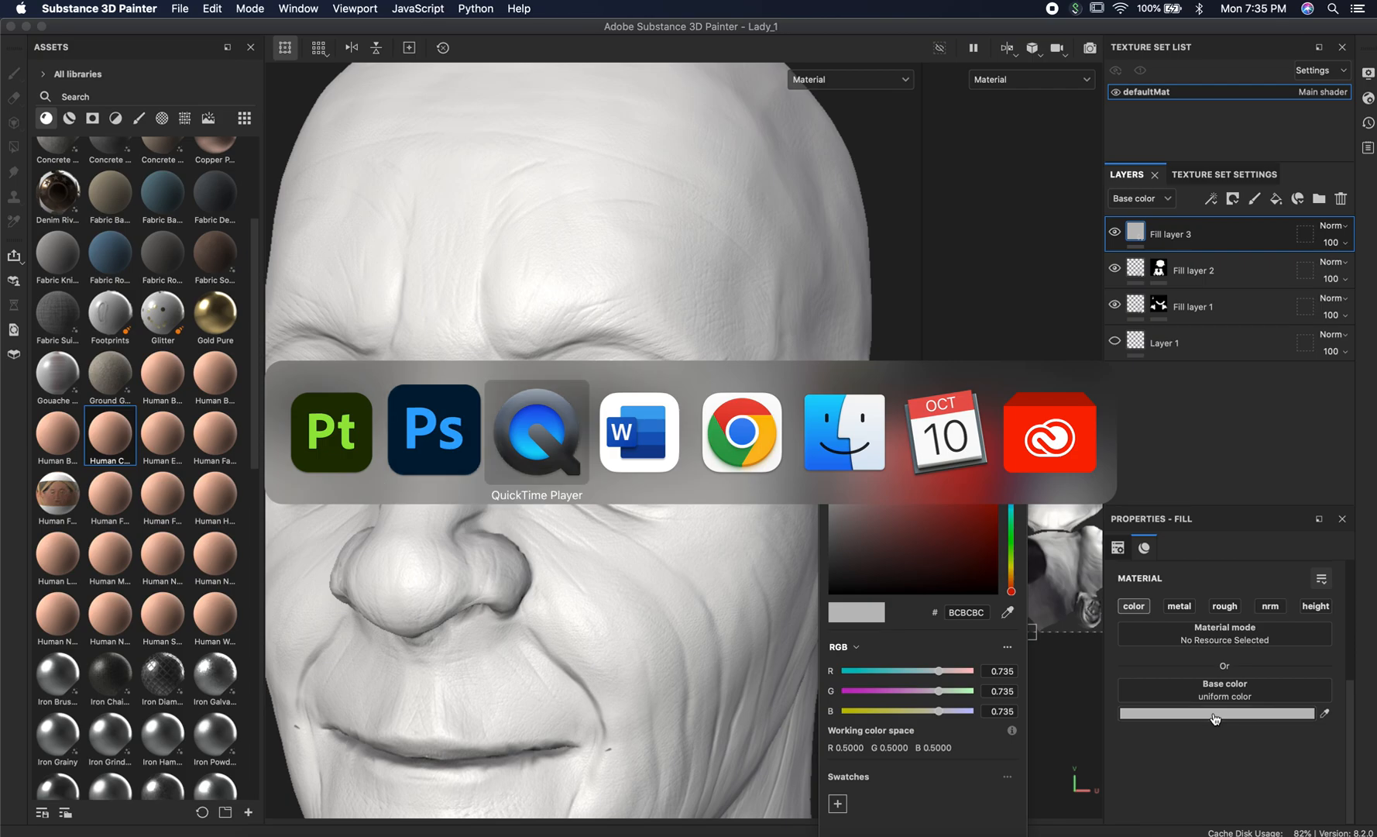
click(260, 306)
key(super+c)
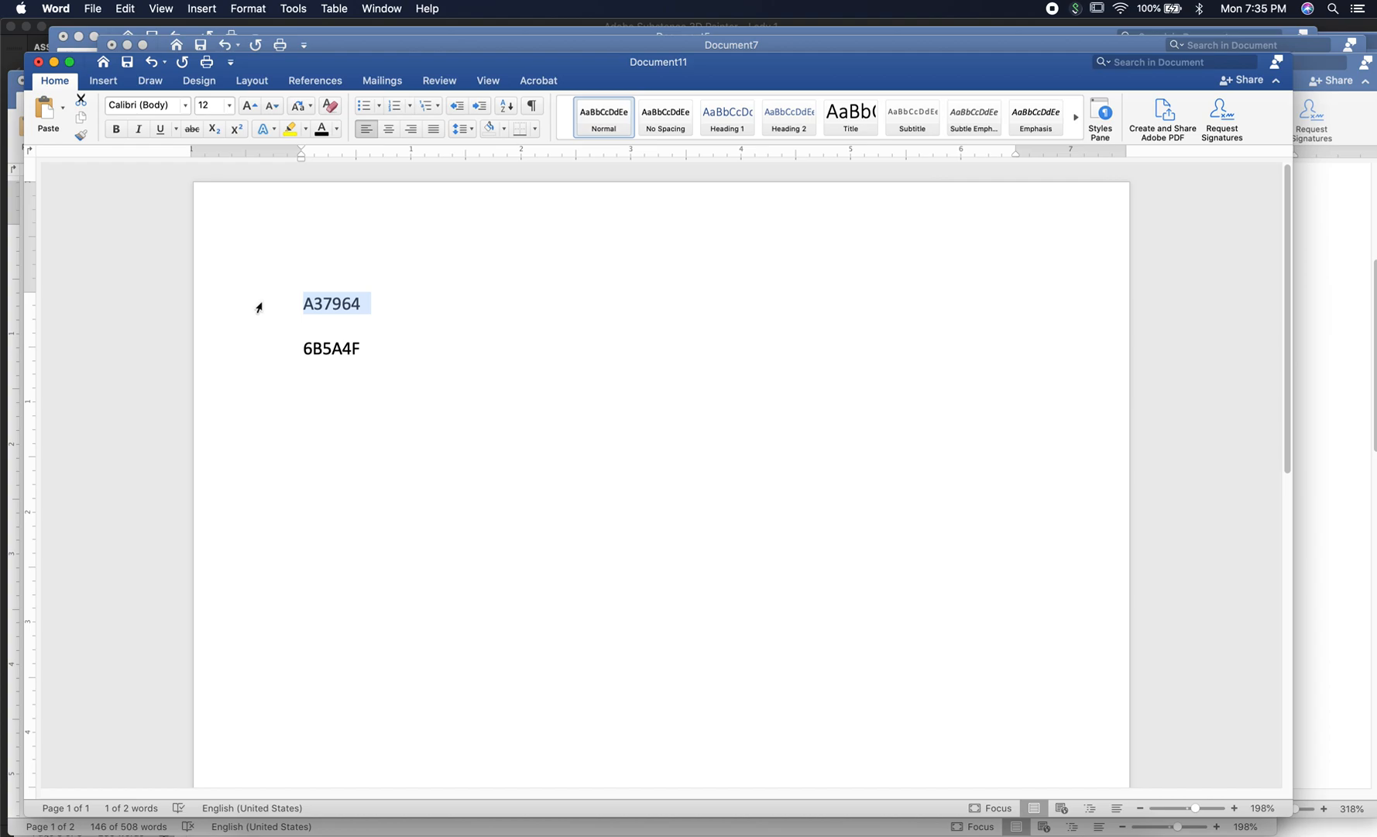
Back in Substance 3D Painter, apply A37964 as Fill layer 3's base color and fine-tune it to A37A65.
key(super+Tab)
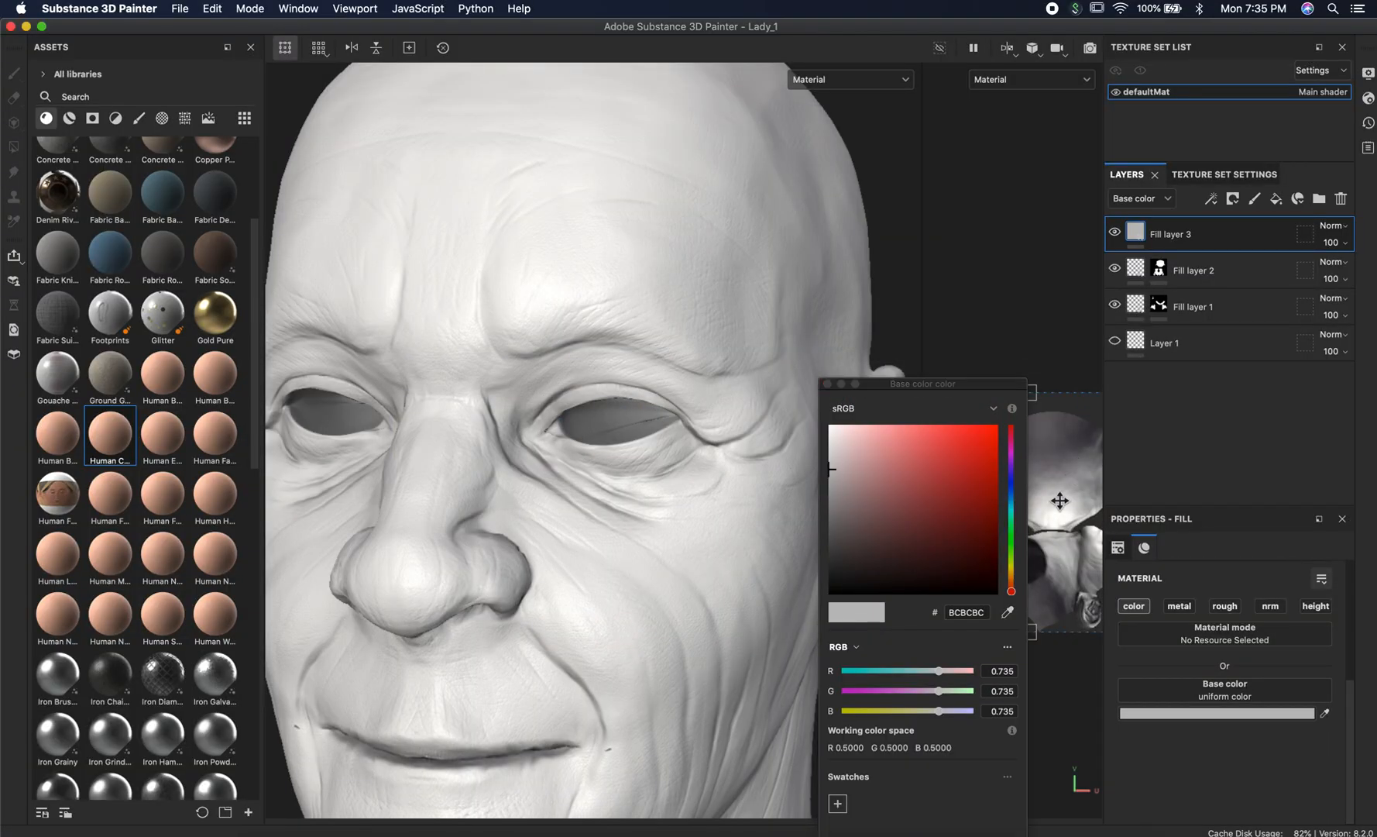
double_click(980, 612)
key(super+v)
key(Return)
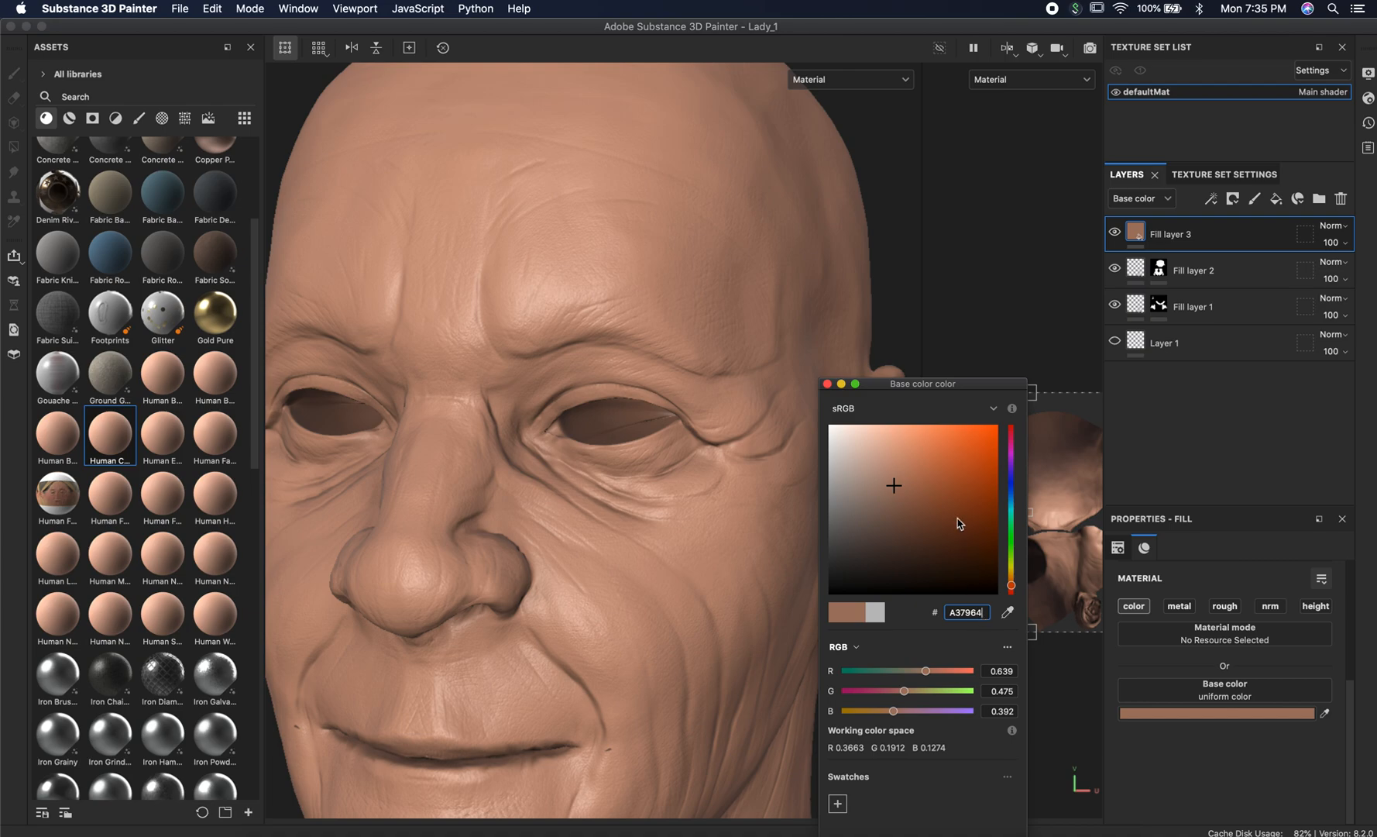
drag(894, 485, 893, 484)
click(841, 374)
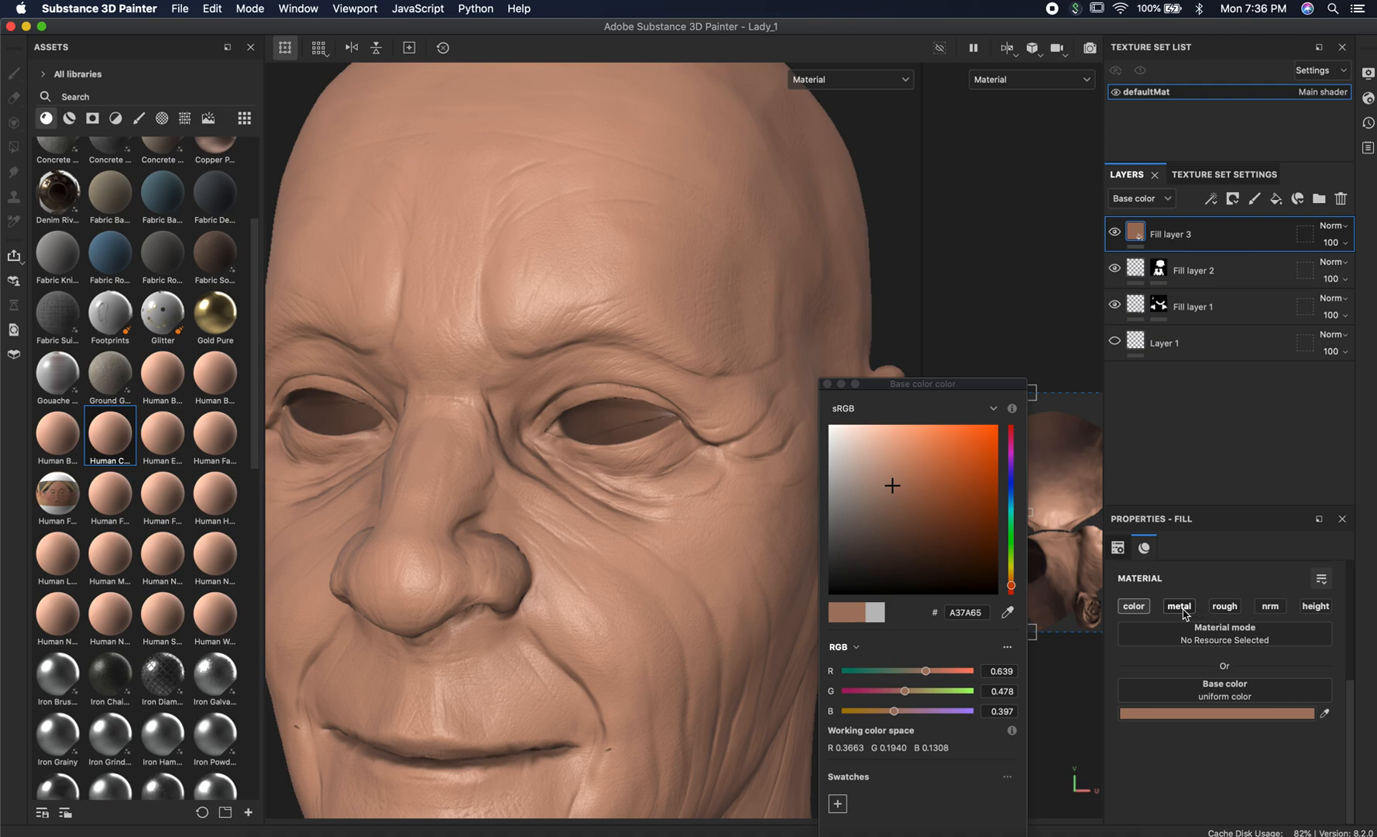
click(827, 384)
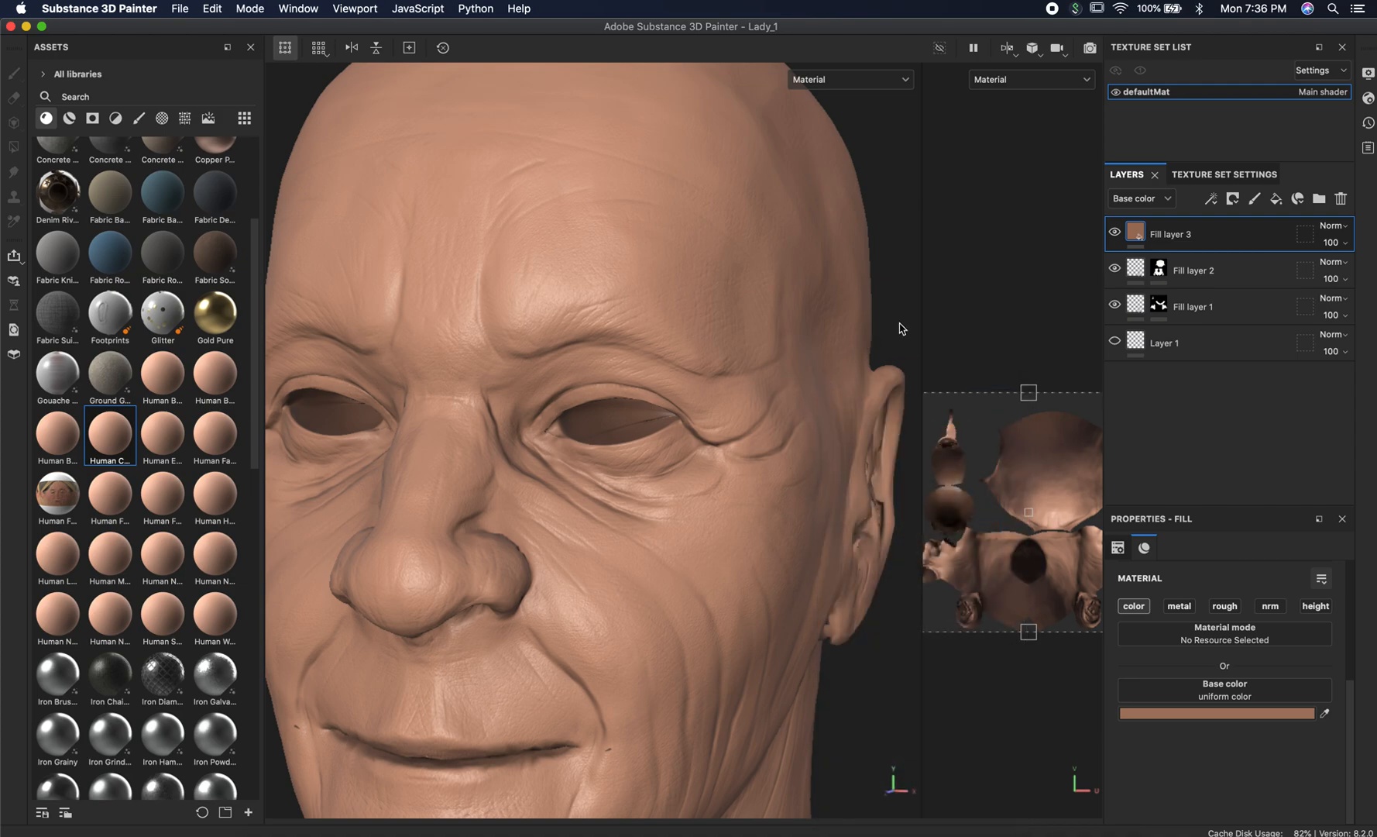
Duplicate Fill layer 3 in the layer stack.
alt+drag(901, 320, 740, 305)
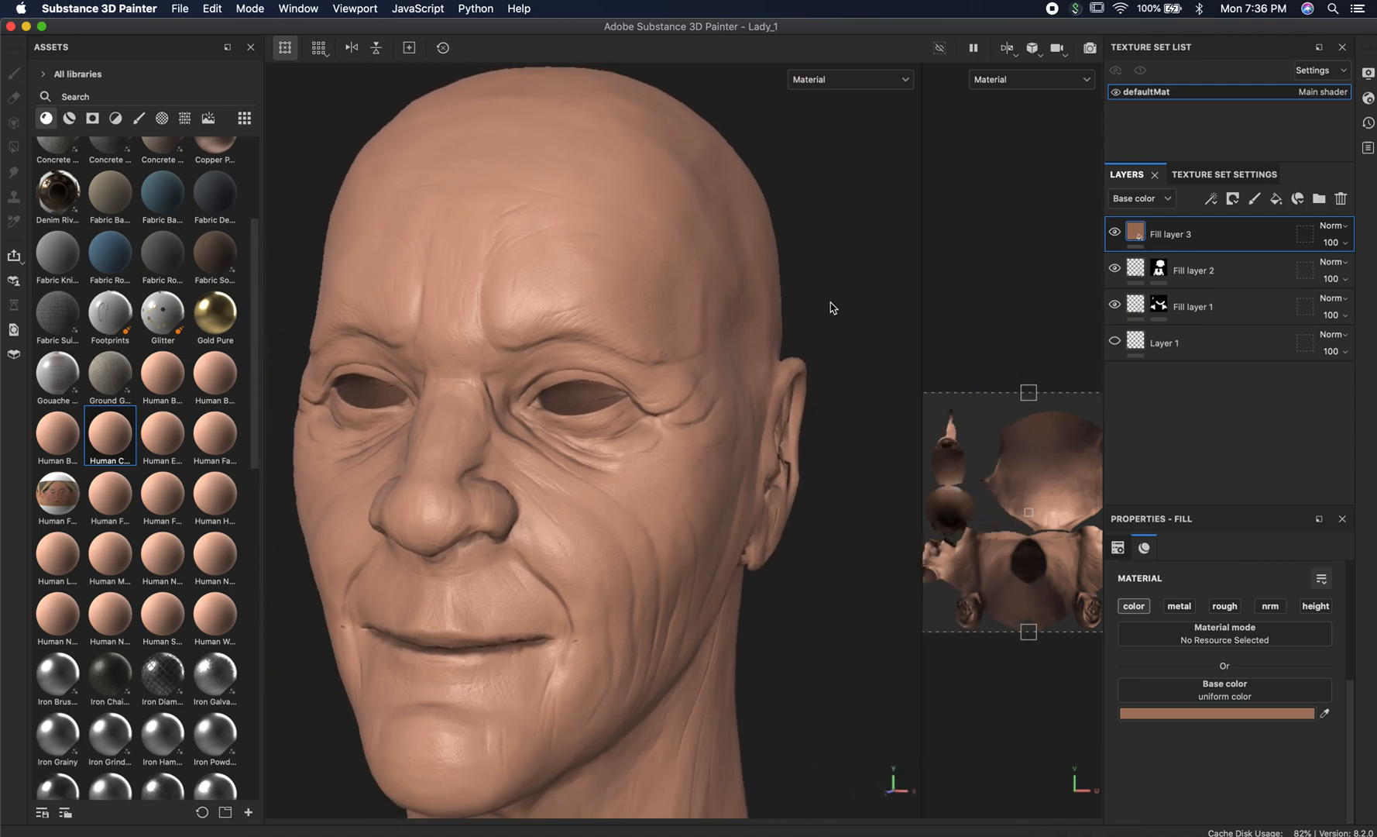
mouse_move(829, 299)
shift+right_down()
mouse_move(790, 299)
mouse_move(833, 300)
mouse_move(820, 300)
shift+right_up()
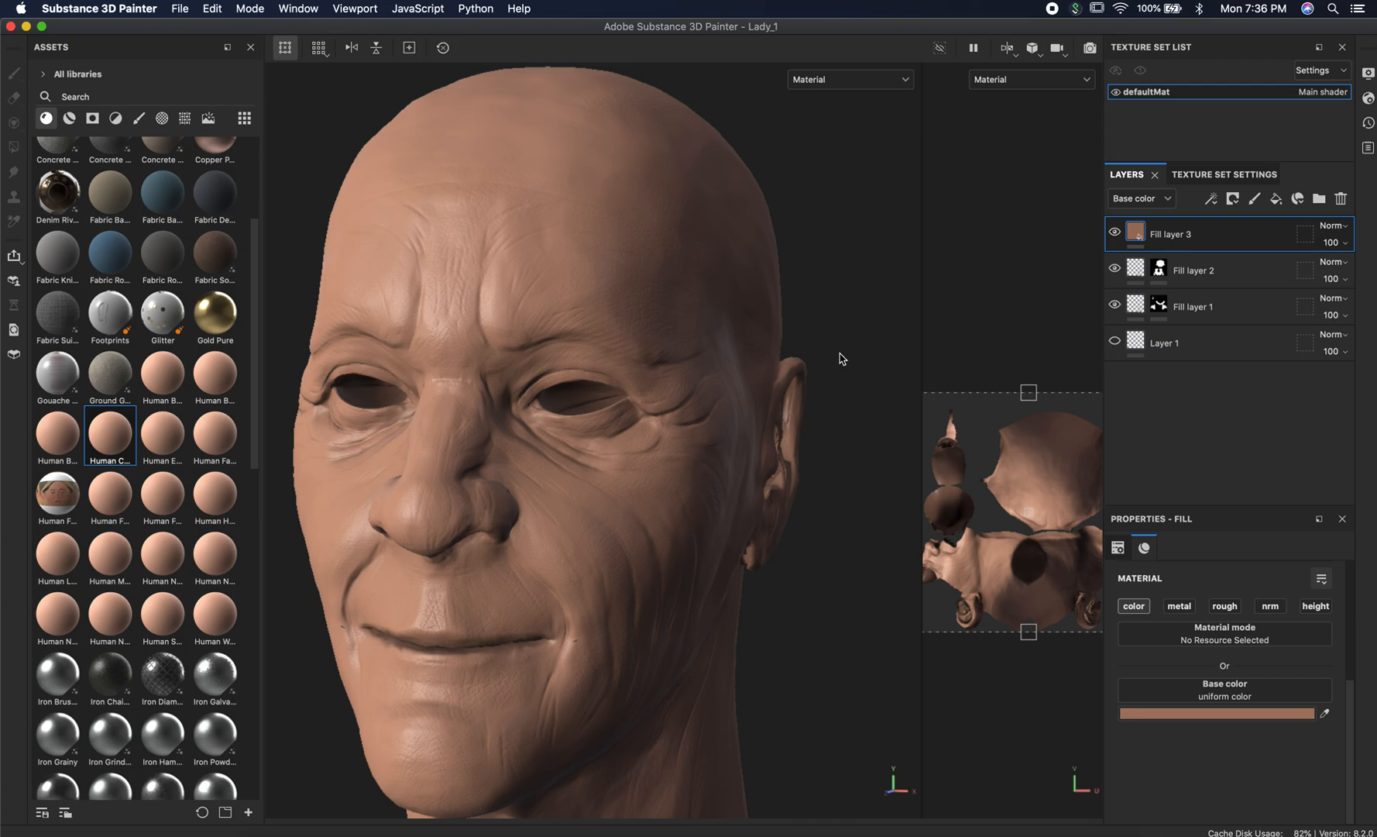
right_click(1137, 236)
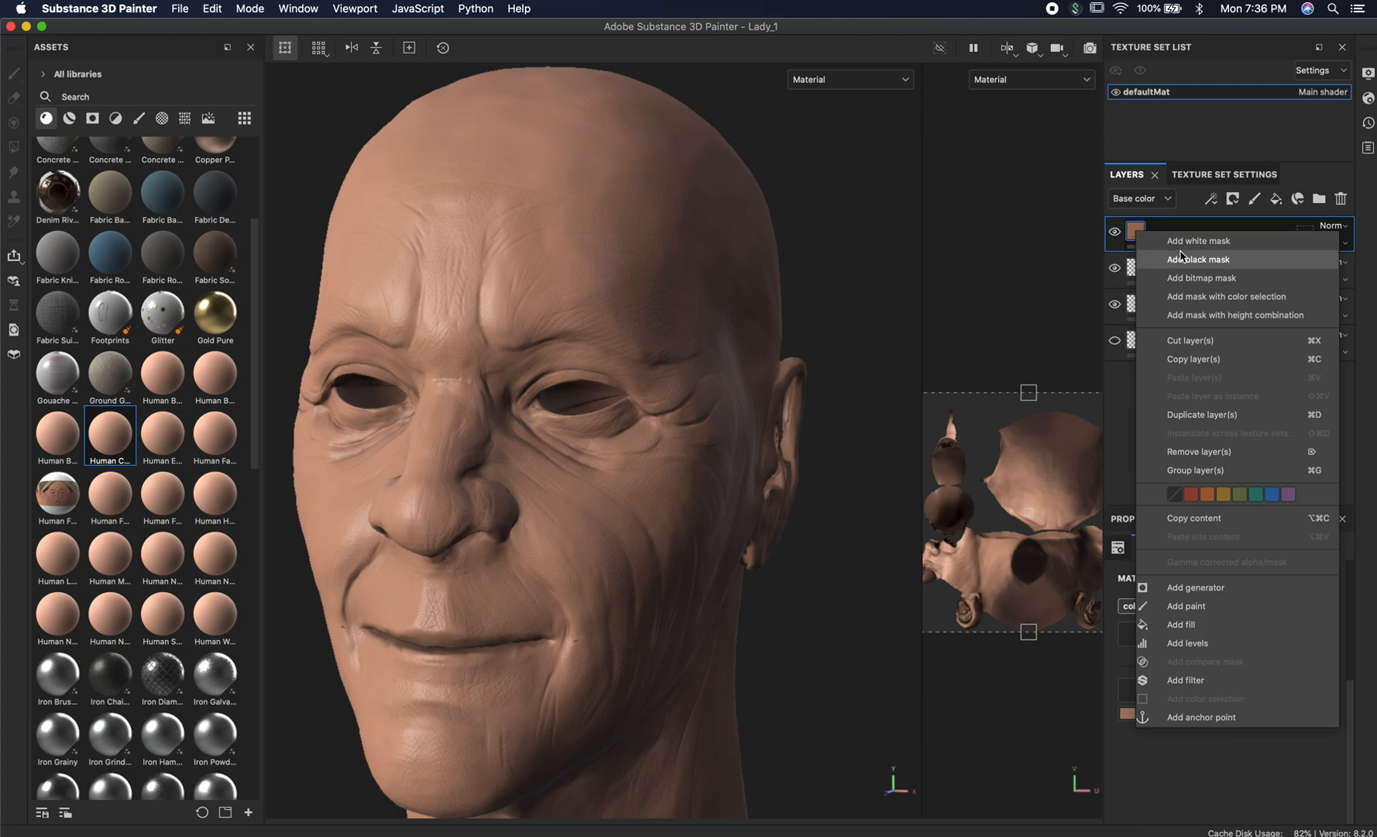
click(1210, 416)
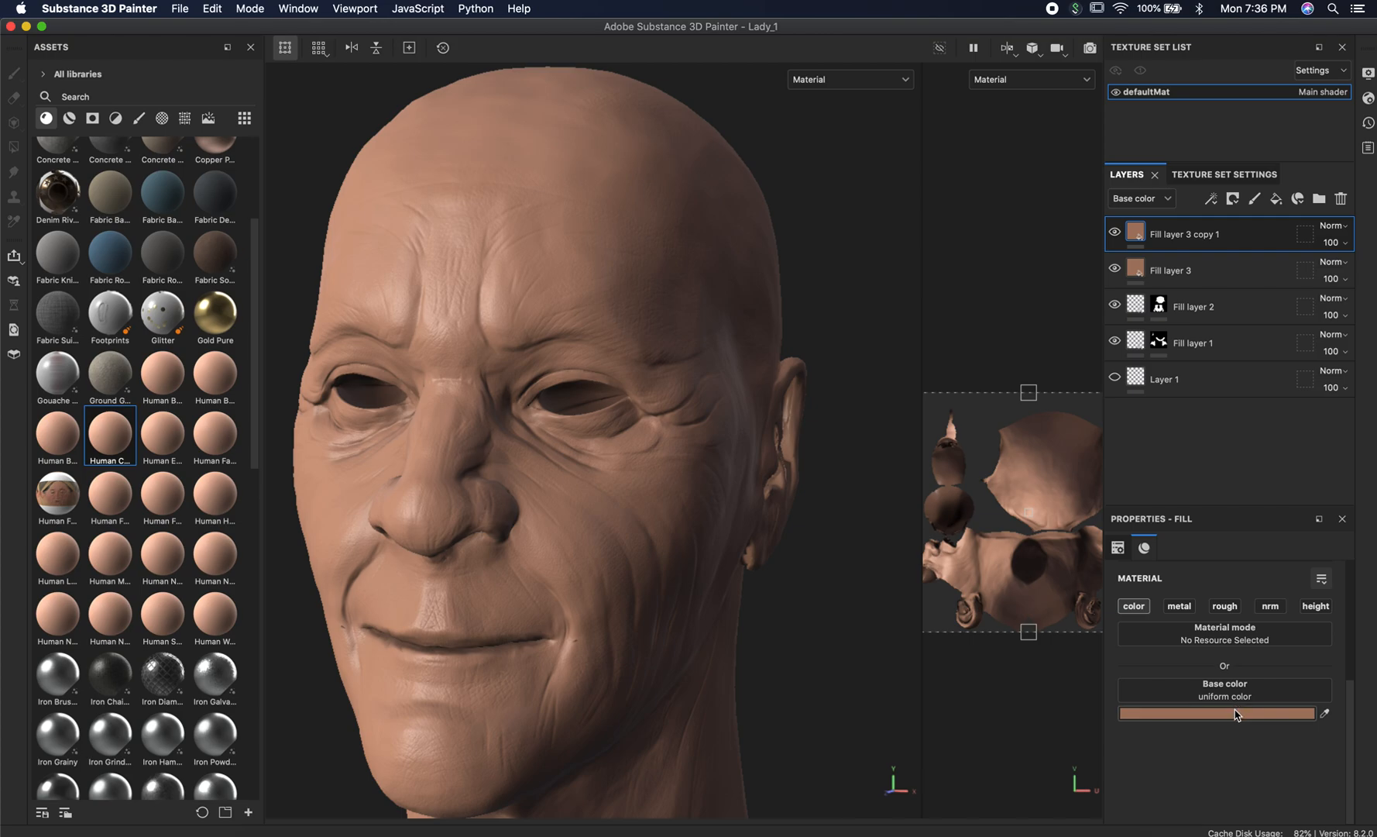
Copy the hex code 6B5A4F from the Word document and apply it as the duplicated fill layer's base color in Substance 3D Painter.
key(super+Tab)
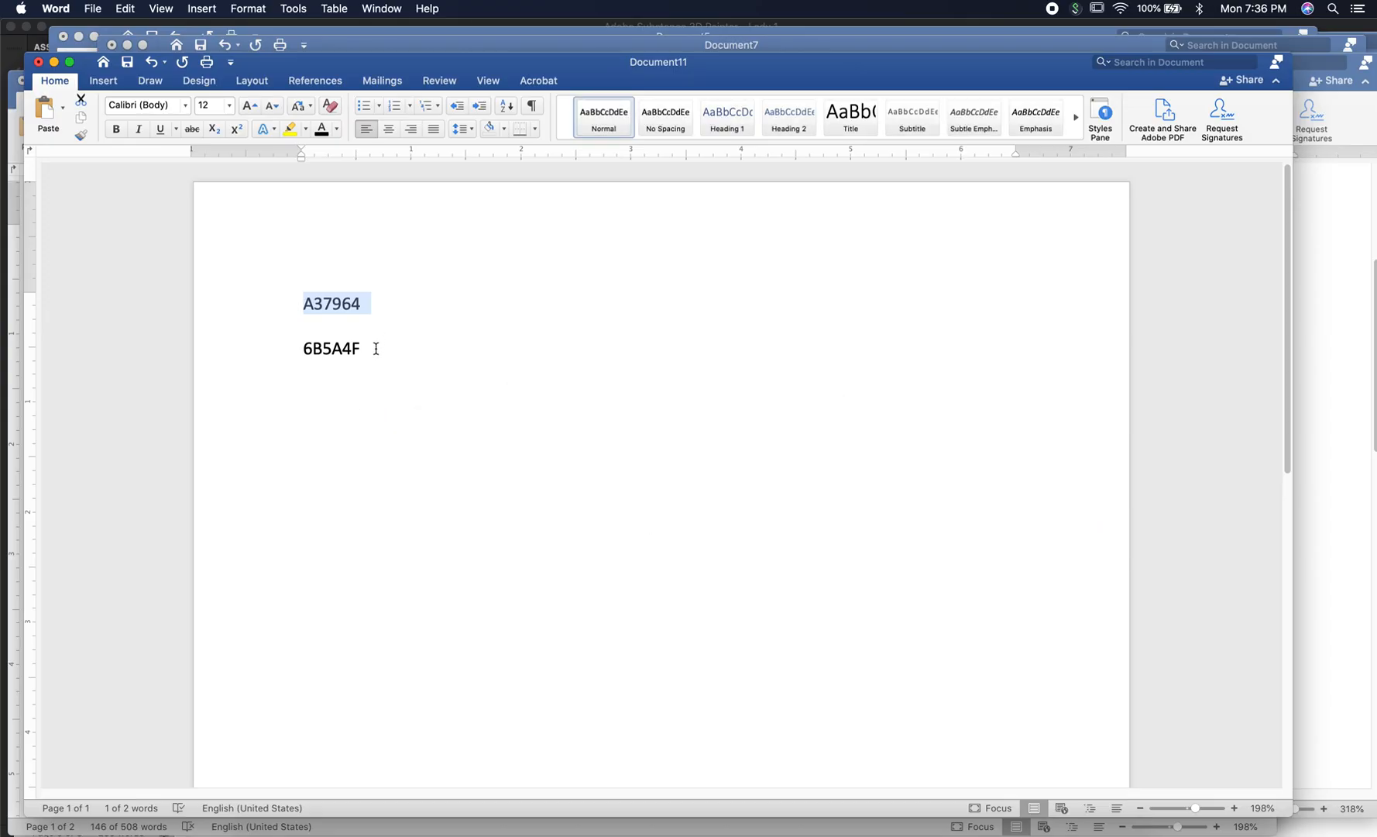
drag(375, 347, 282, 348)
key(super+Tab)
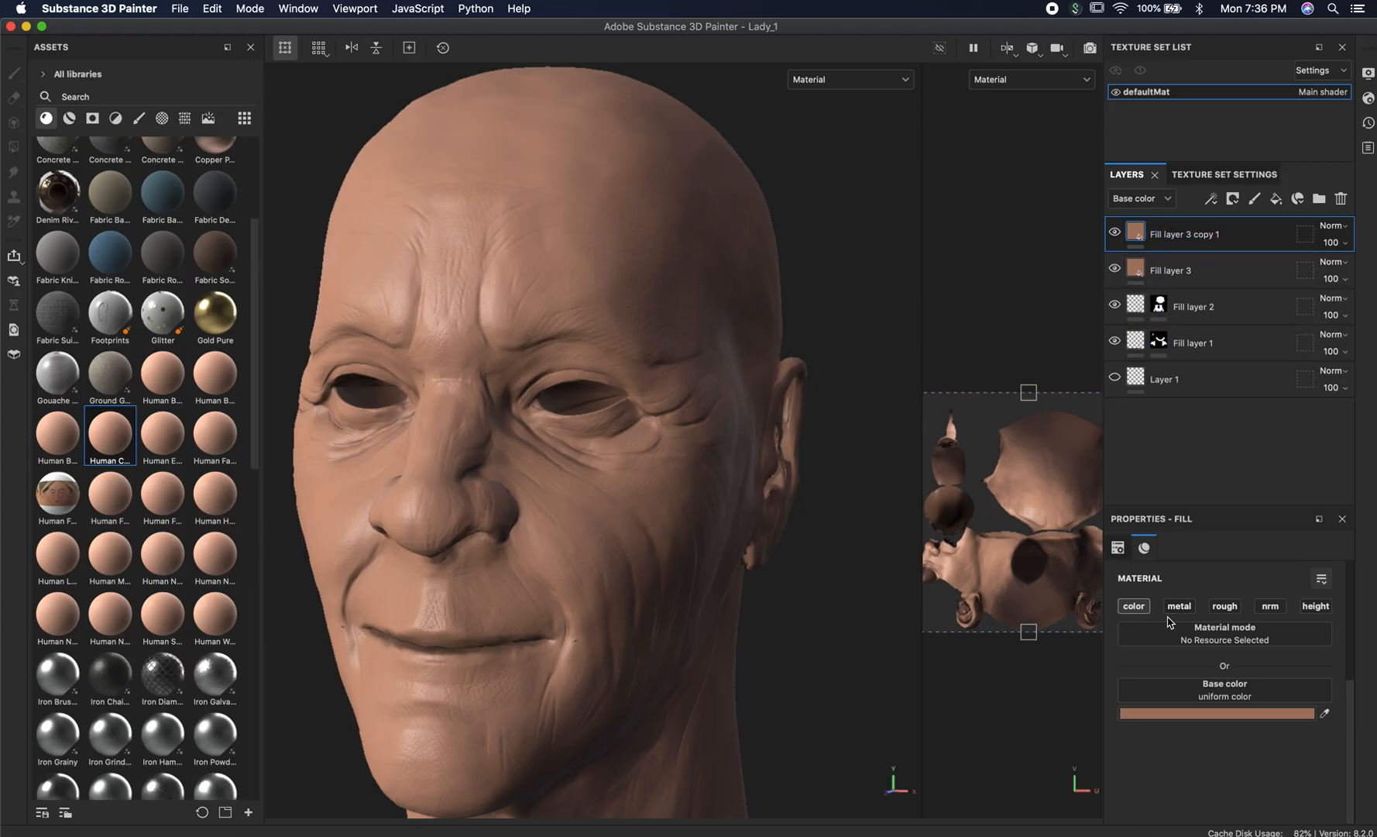
click(1190, 713)
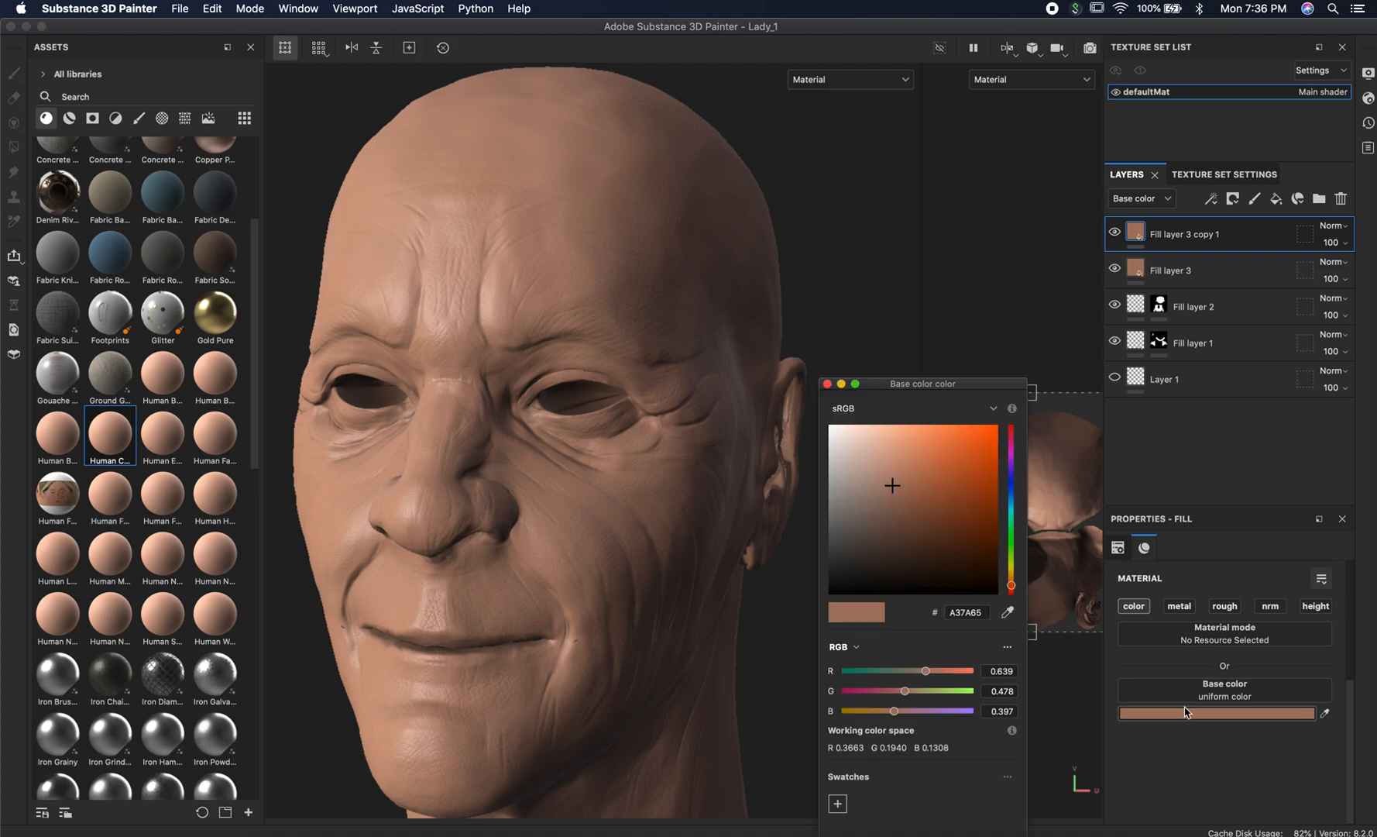
double_click(987, 612)
key(super+v)
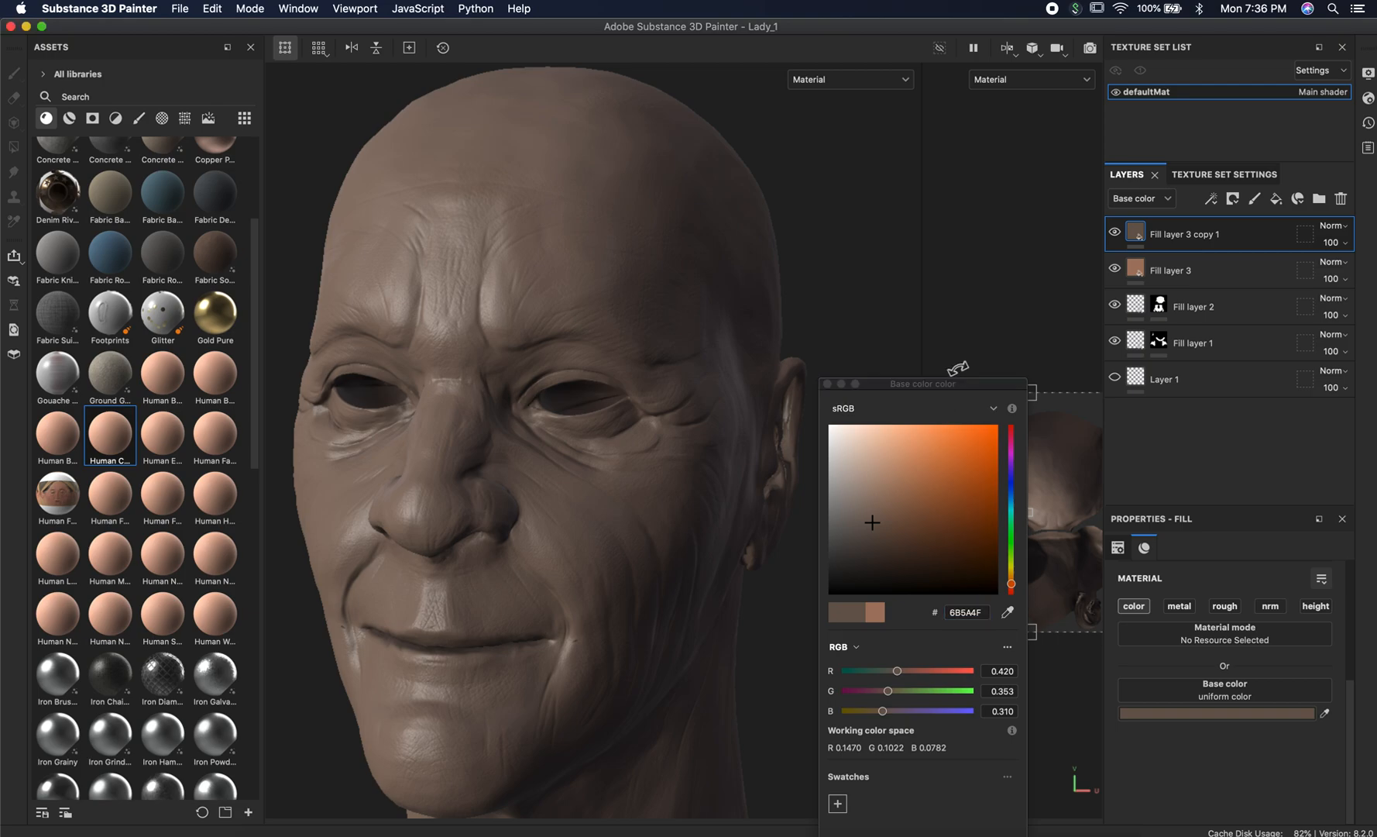
click(827, 383)
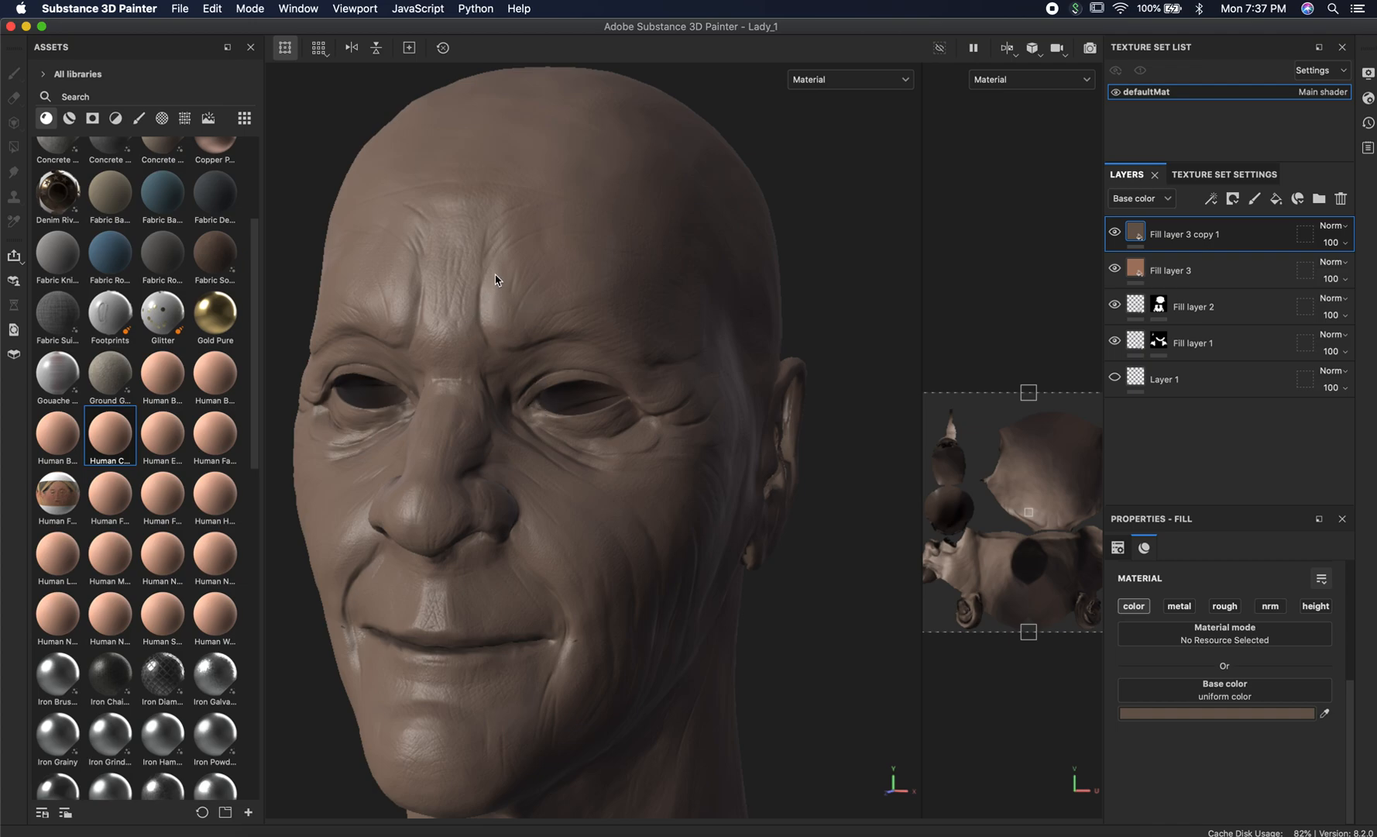
Add a bitmap mask to Fill layer 3 copy 1 using the Ambient Occlusion Map from Mesh defaultMat.
right_click(1138, 235)
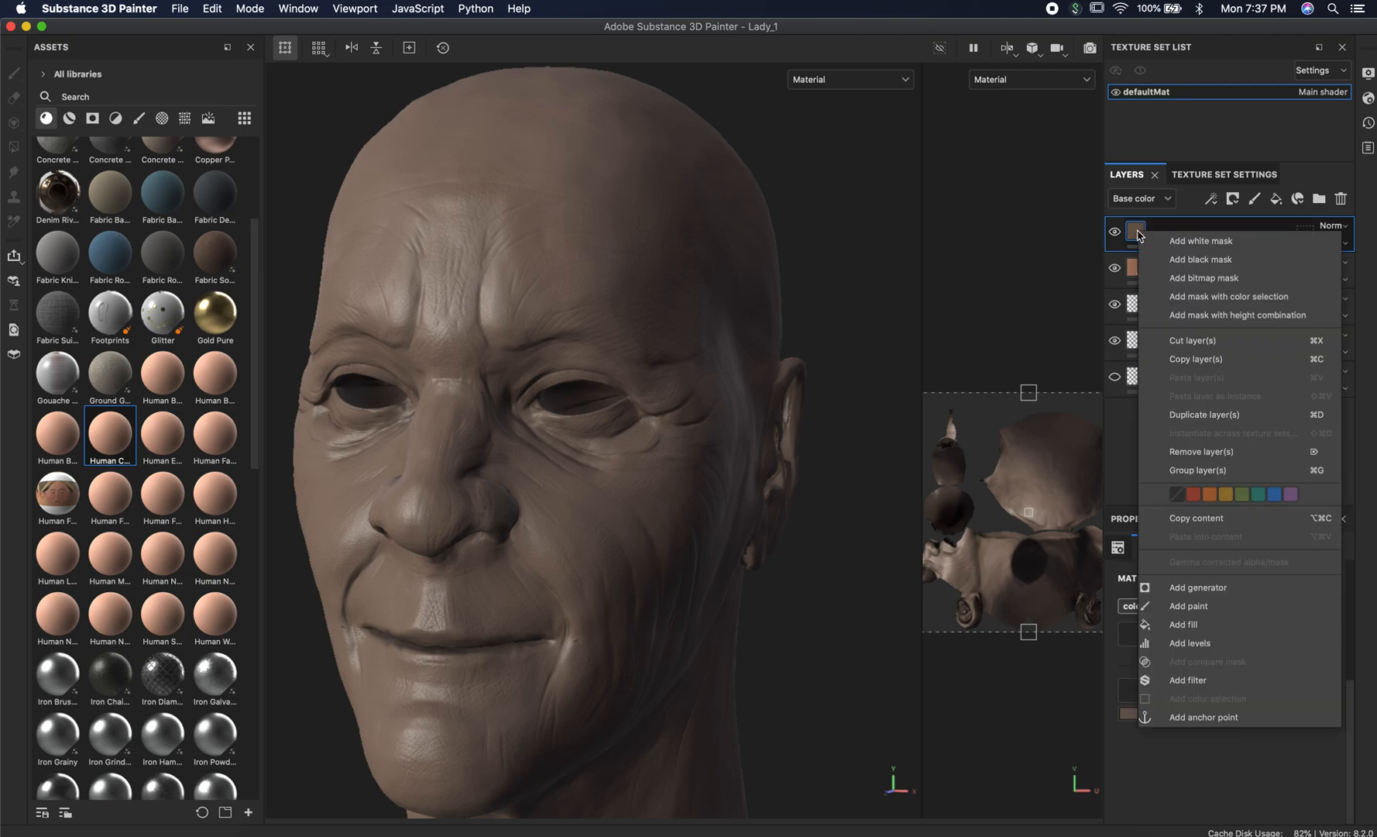
click(1237, 279)
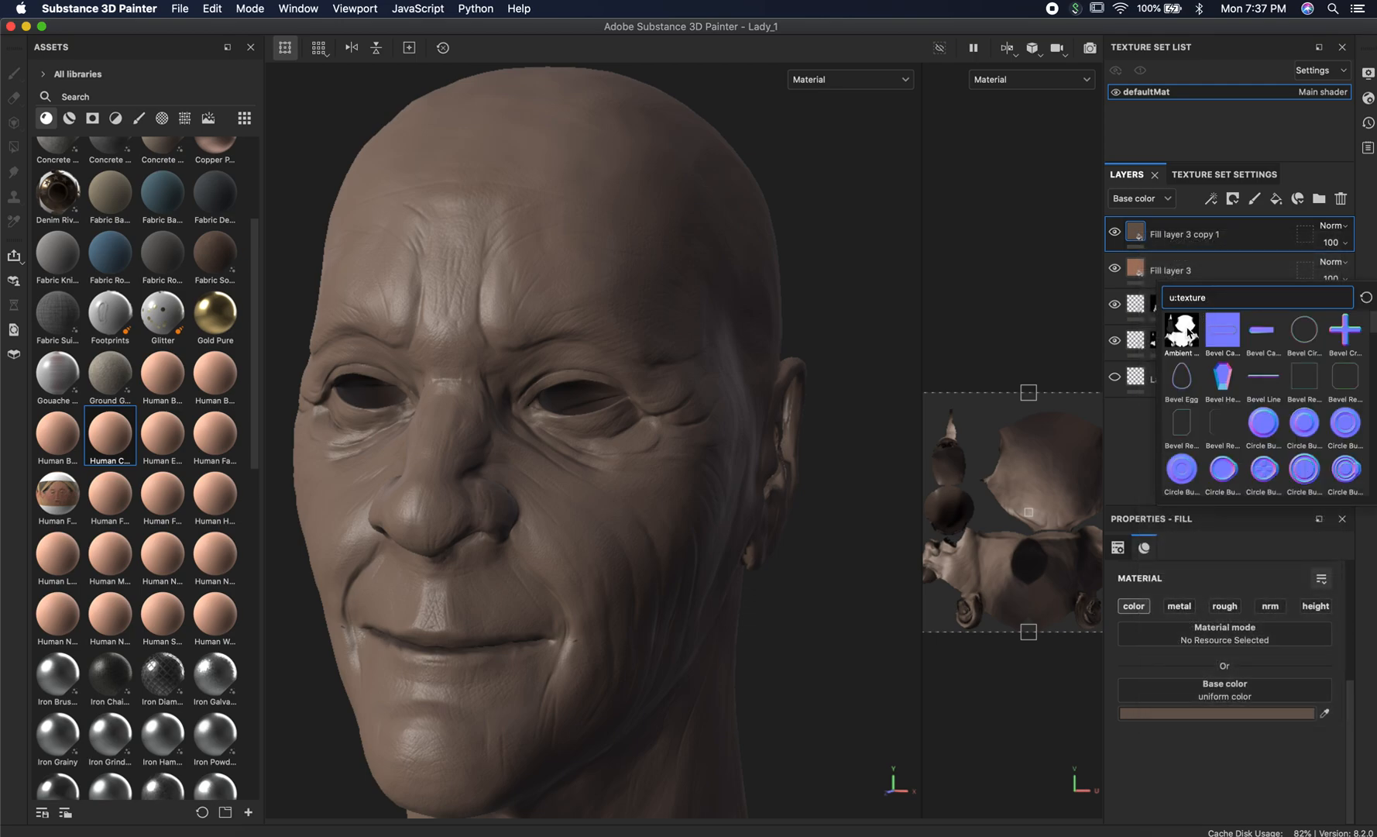
mouse_move(1189, 333)
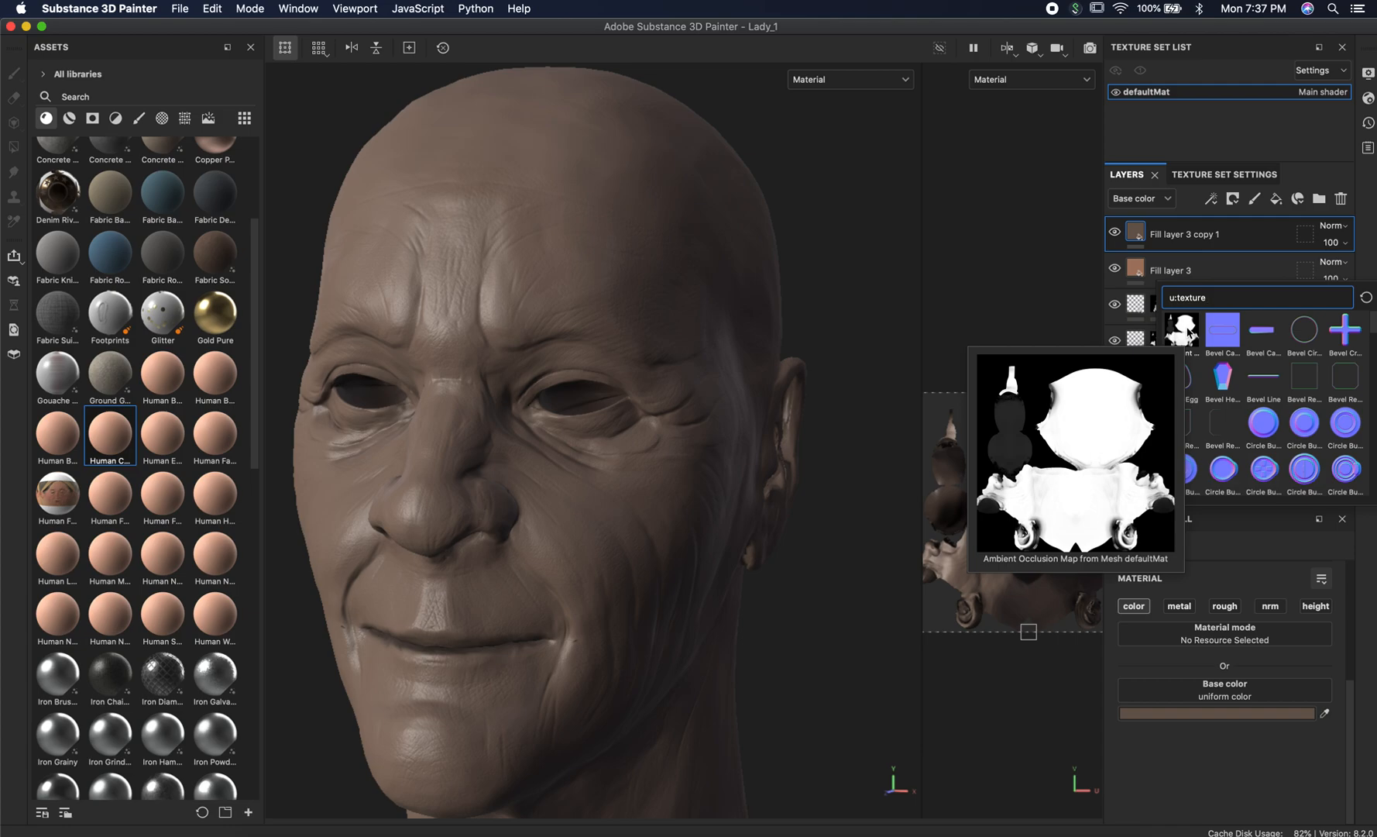
click(1182, 329)
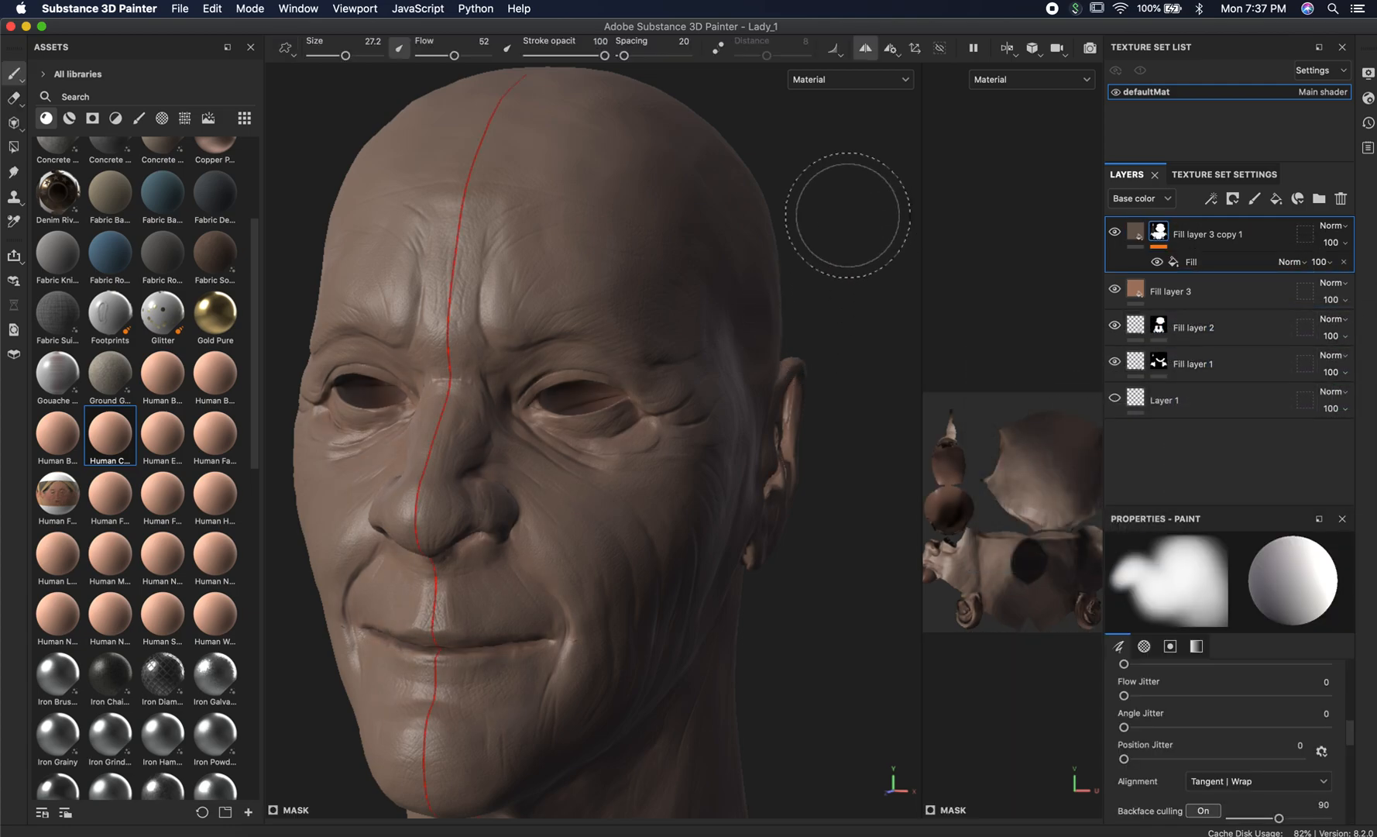
Add a Levels effect above the ambient occlusion fill in the mask of Fill layer 3 copy 1.
scroll(772, 185, up, 5)
mouse_move(809, 300)
alt+mouse_down()
mouse_move(778, 240)
mouse_move(815, 292)
alt+mouse_up()
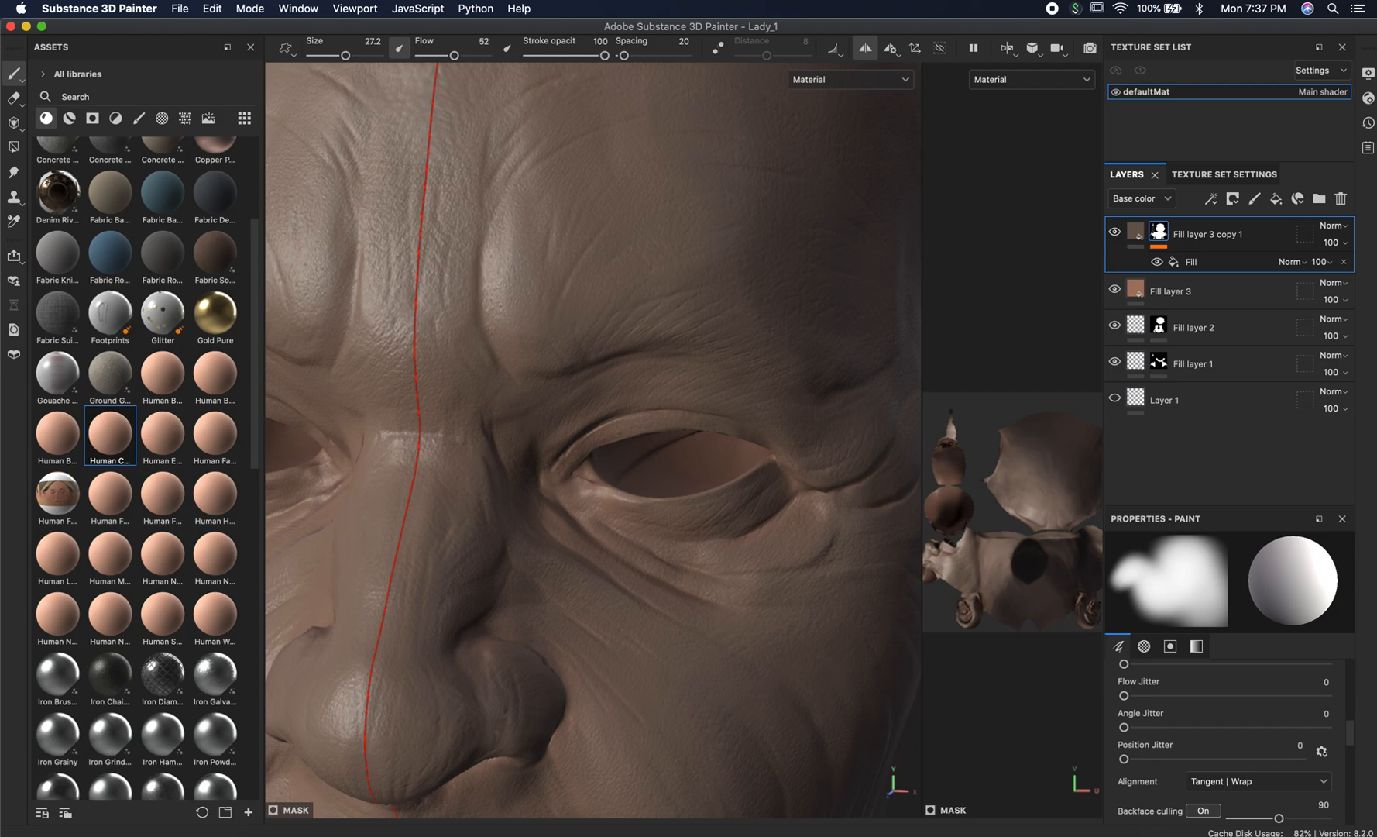
mouse_move(701, 333)
alt+right_down()
mouse_move(644, 318)
mouse_move(554, 333)
alt+right_up()
mouse_move(555, 333)
alt+mouse_down()
mouse_move(504, 329)
mouse_move(547, 308)
alt+mouse_up()
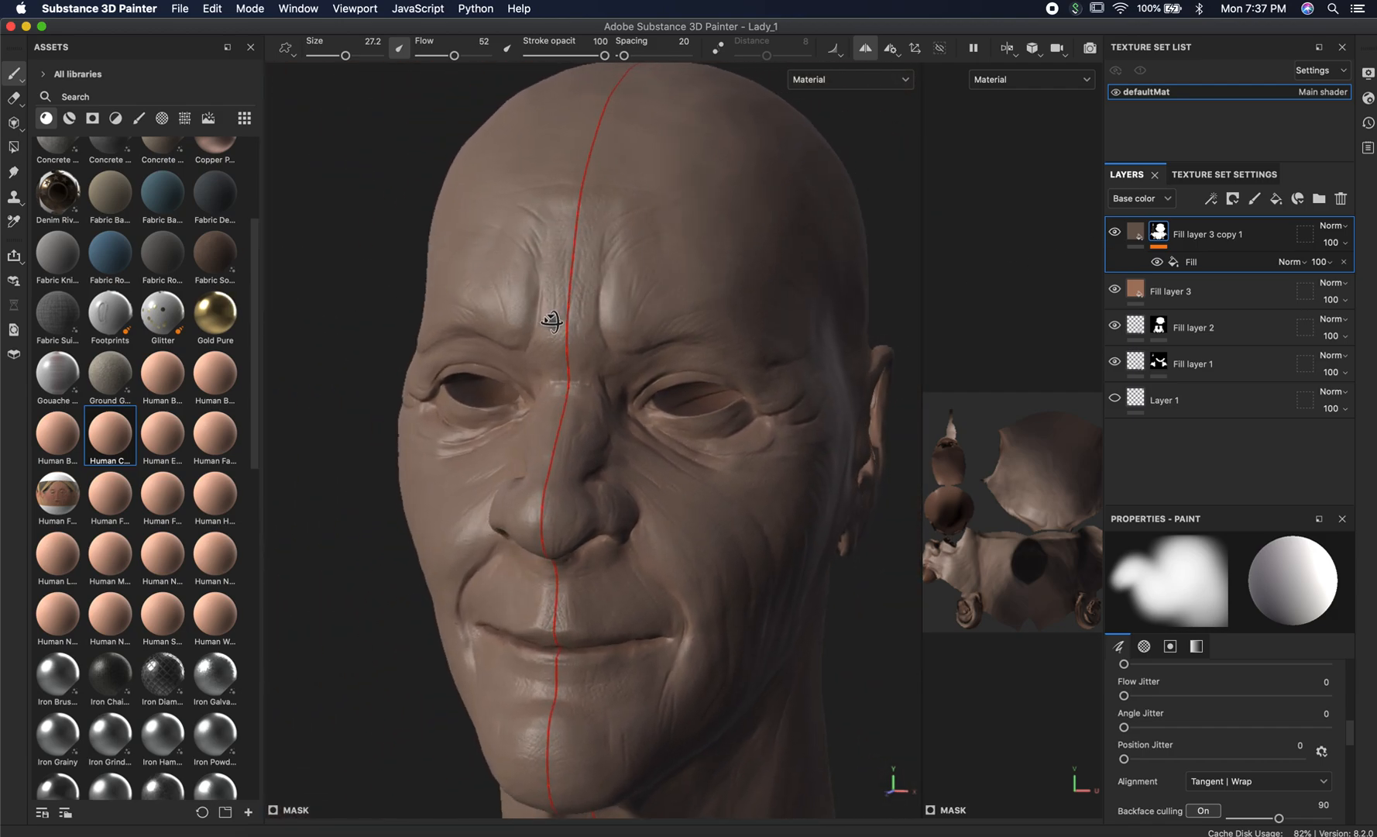
right_click(1199, 264)
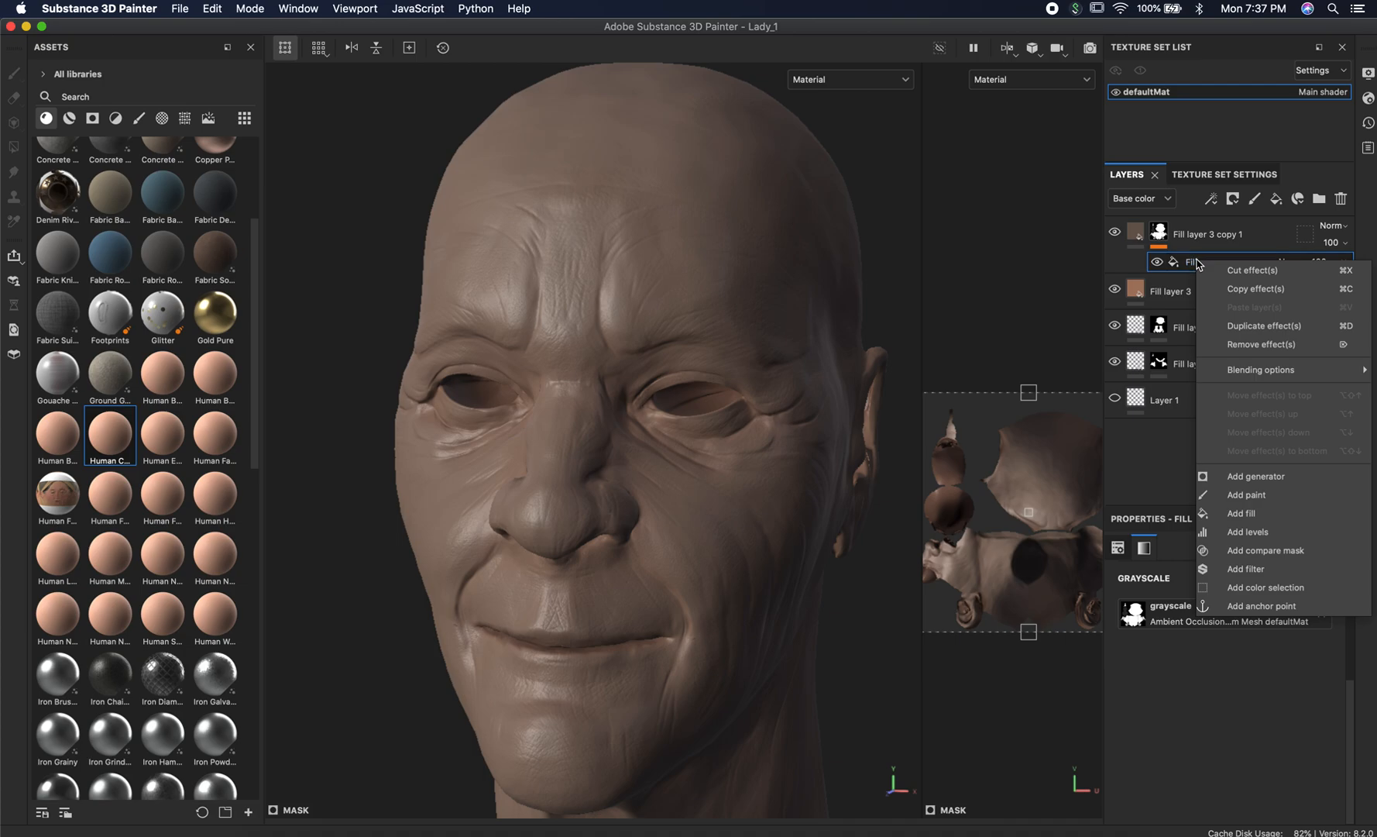
click(1243, 532)
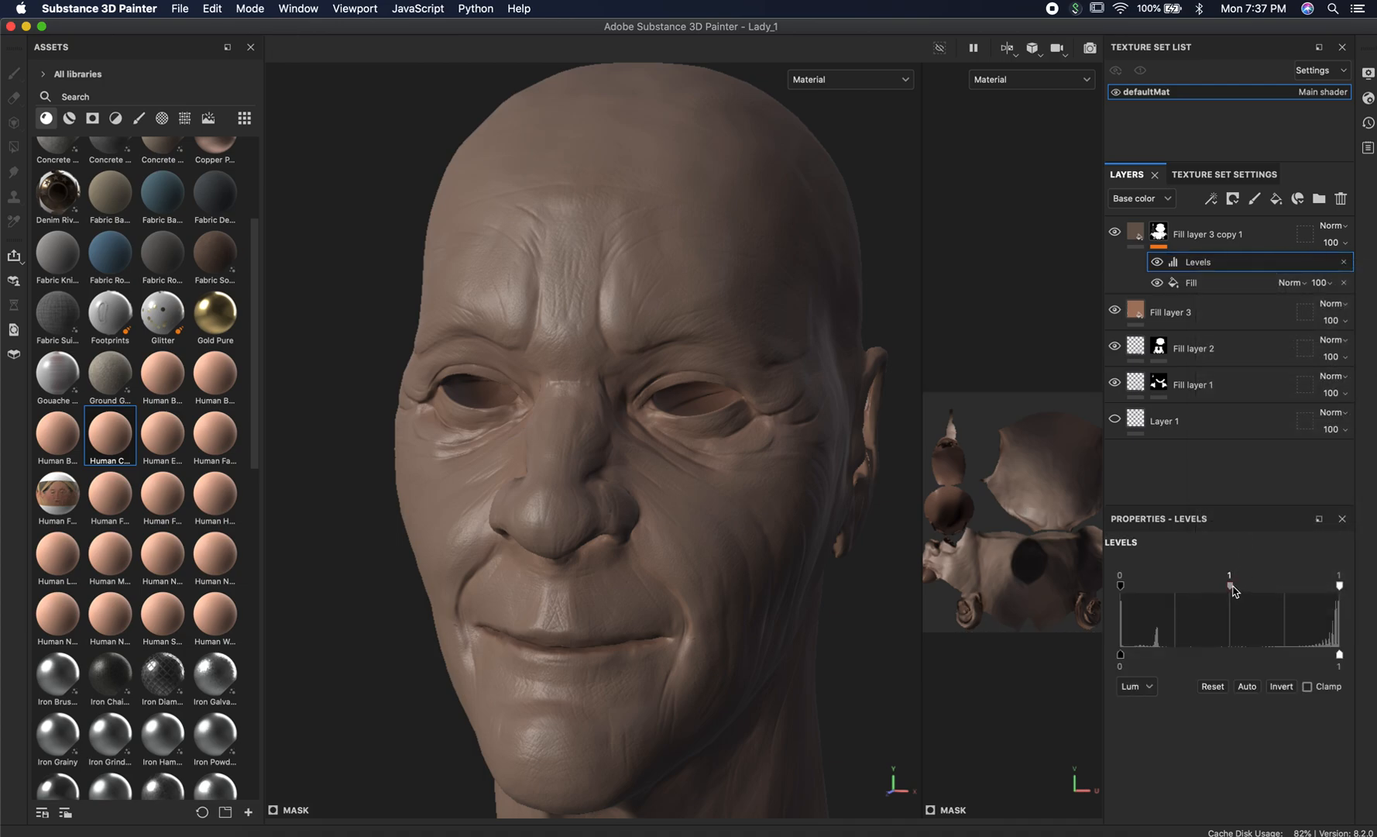
Set the mask Levels midtone to 9.239 and compare the head with Fill layer 3 copy 1 hidden and shown.
click(1115, 233)
click(1115, 234)
click(1116, 233)
click(1115, 233)
mouse_move(1239, 586)
mouse_down()
mouse_move(1307, 591)
mouse_move(1190, 604)
mouse_move(1310, 608)
mouse_move(1193, 598)
mouse_up()
drag(1275, 595, 1293, 595)
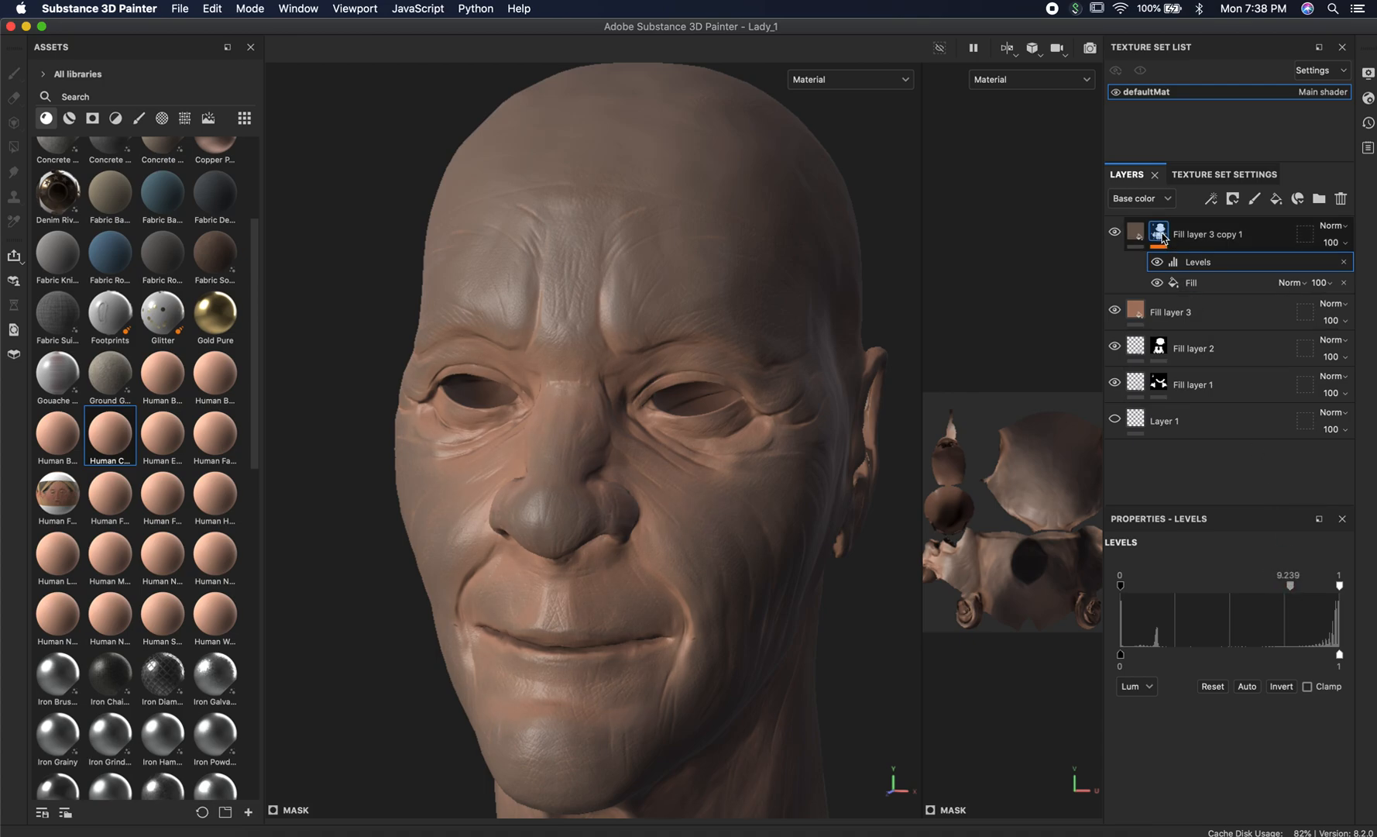
click(1115, 233)
click(1115, 232)
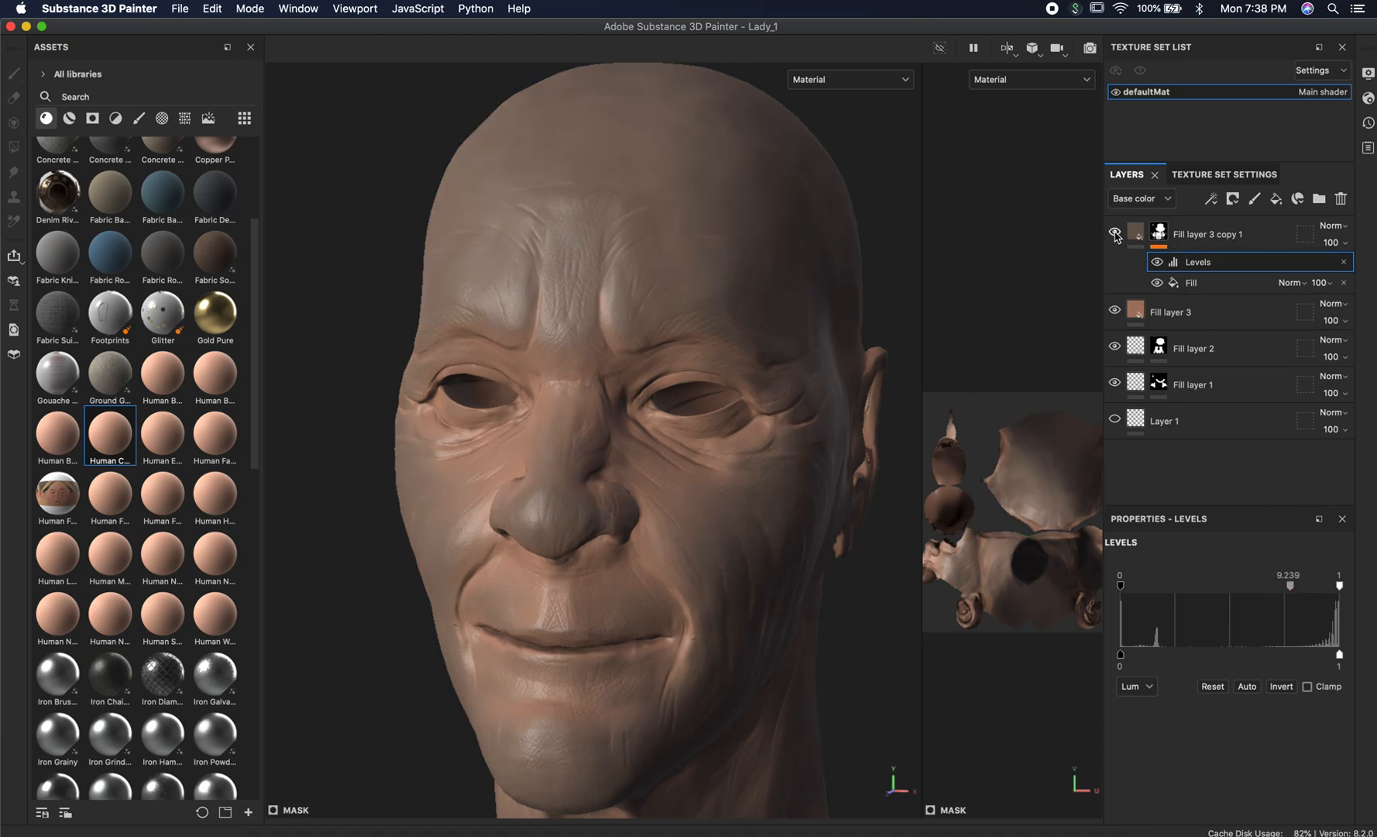
Invert the mask Levels so the dark tone fills the creases, and set the midtone to 7.444.
alt+drag(722, 328, 784, 317)
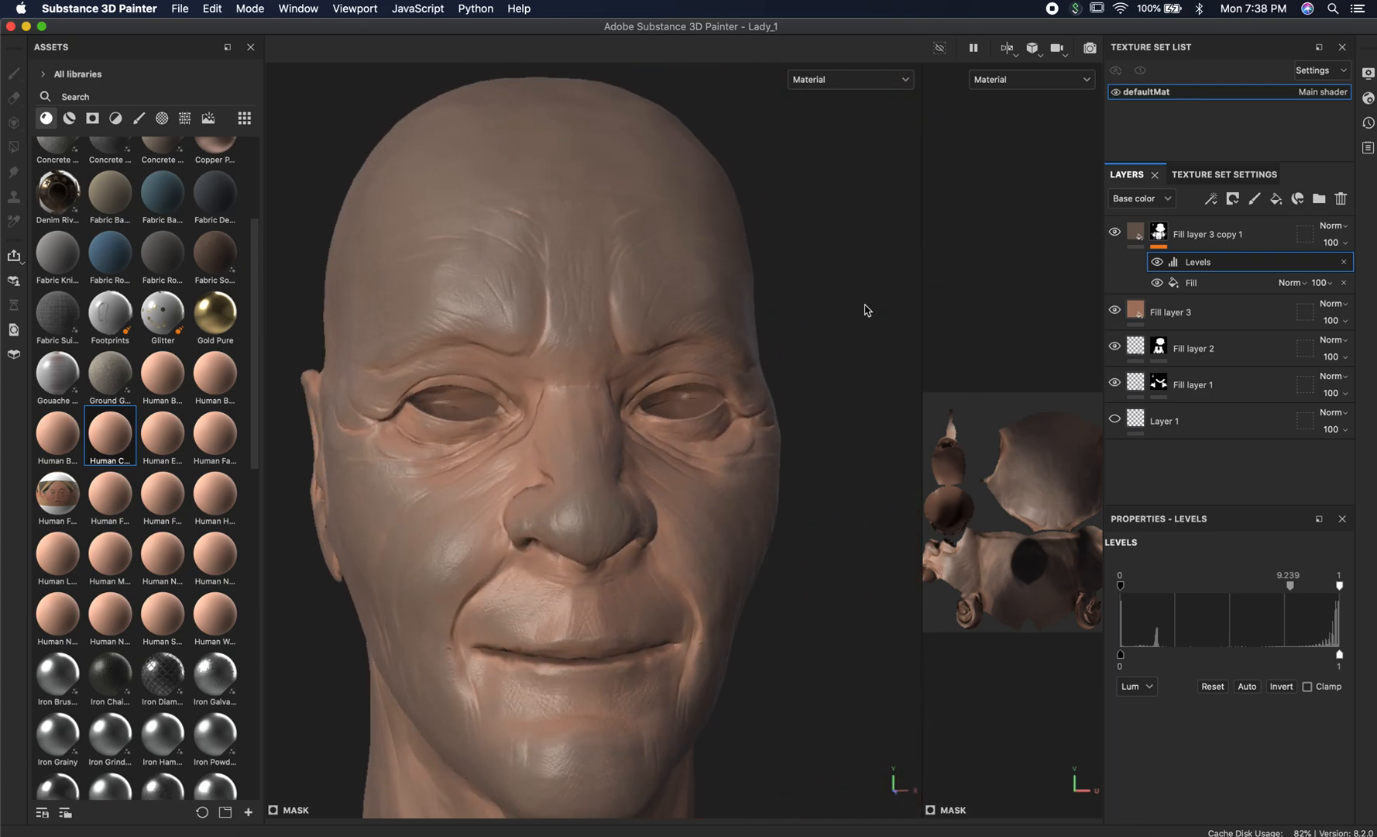
mouse_move(871, 306)
shift+right_down()
mouse_move(824, 285)
mouse_move(880, 298)
shift+right_up()
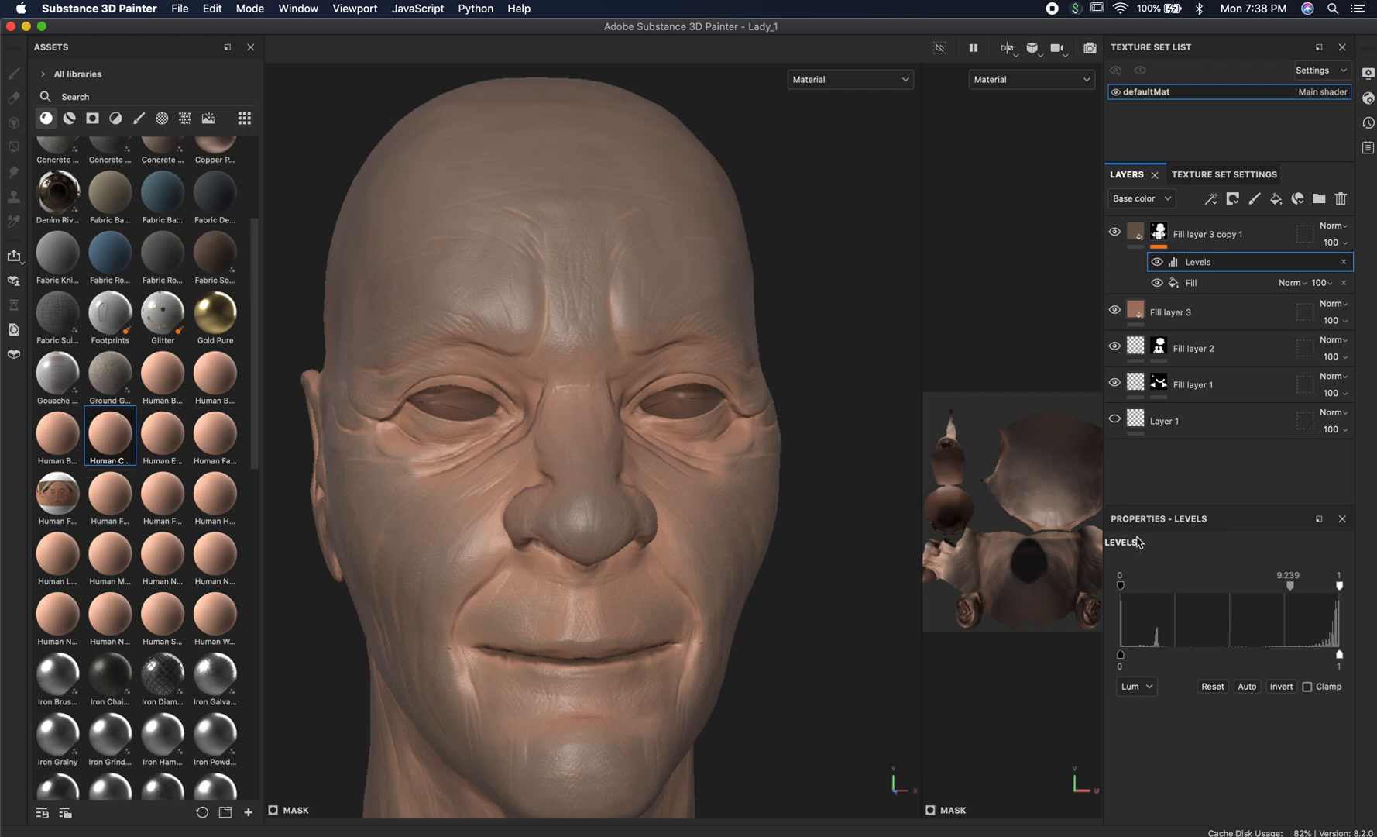
click(1281, 687)
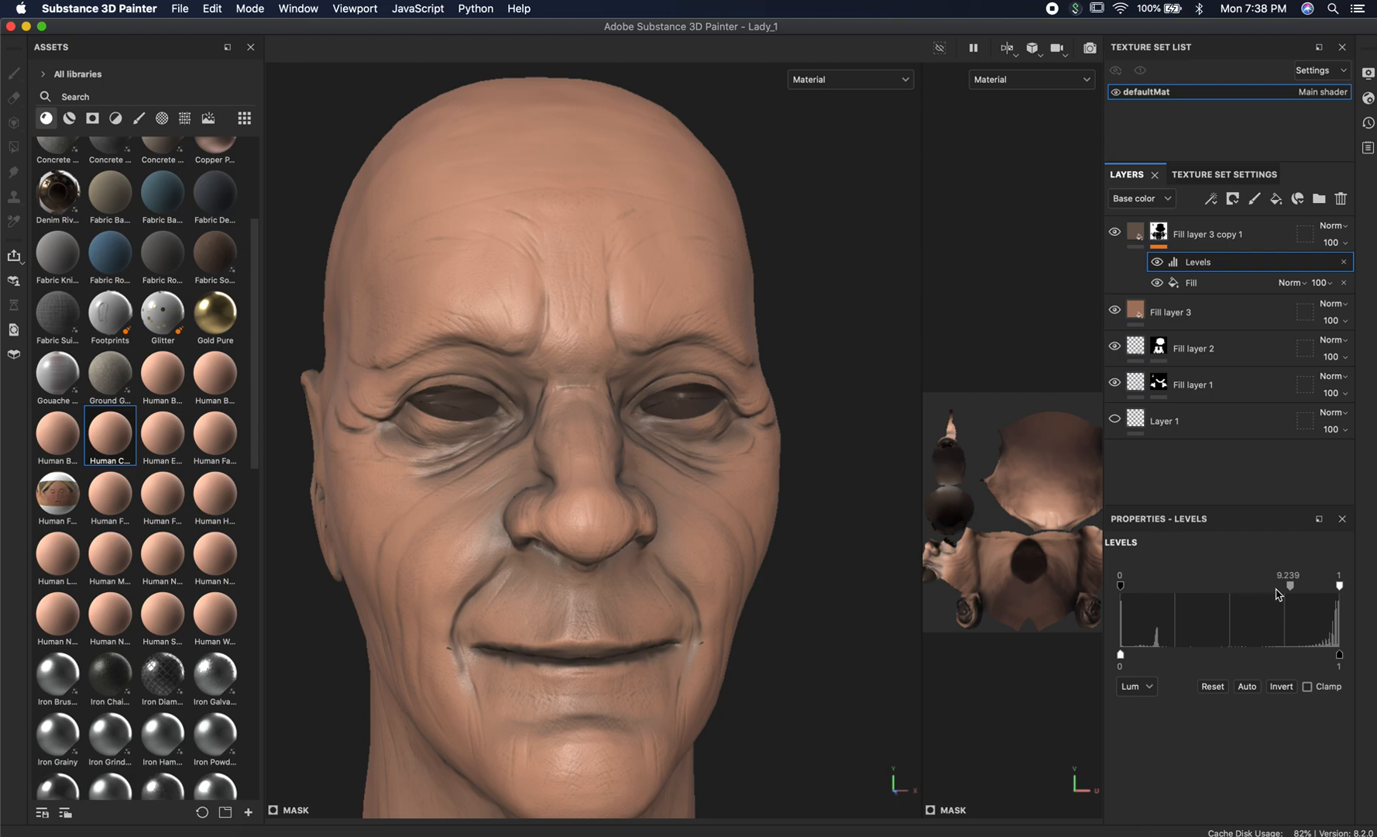
mouse_move(1291, 587)
mouse_down()
mouse_move(1264, 587)
mouse_move(1291, 587)
mouse_move(1278, 587)
mouse_up()
alt+drag(852, 284, 746, 275)
alt+right_drag(690, 273, 468, 255)
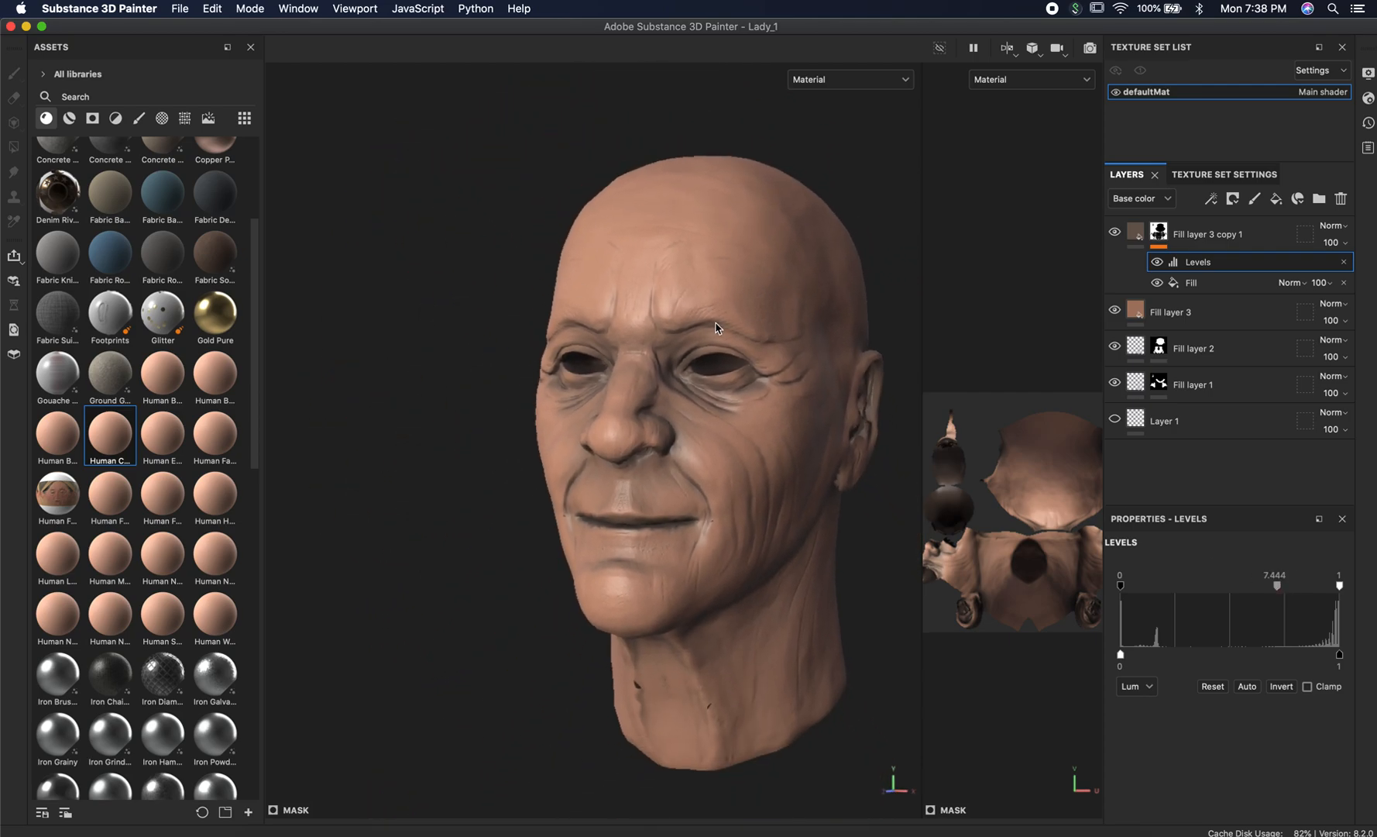
alt+middle_drag(717, 324, 624, 310)
alt+drag(624, 309, 652, 329)
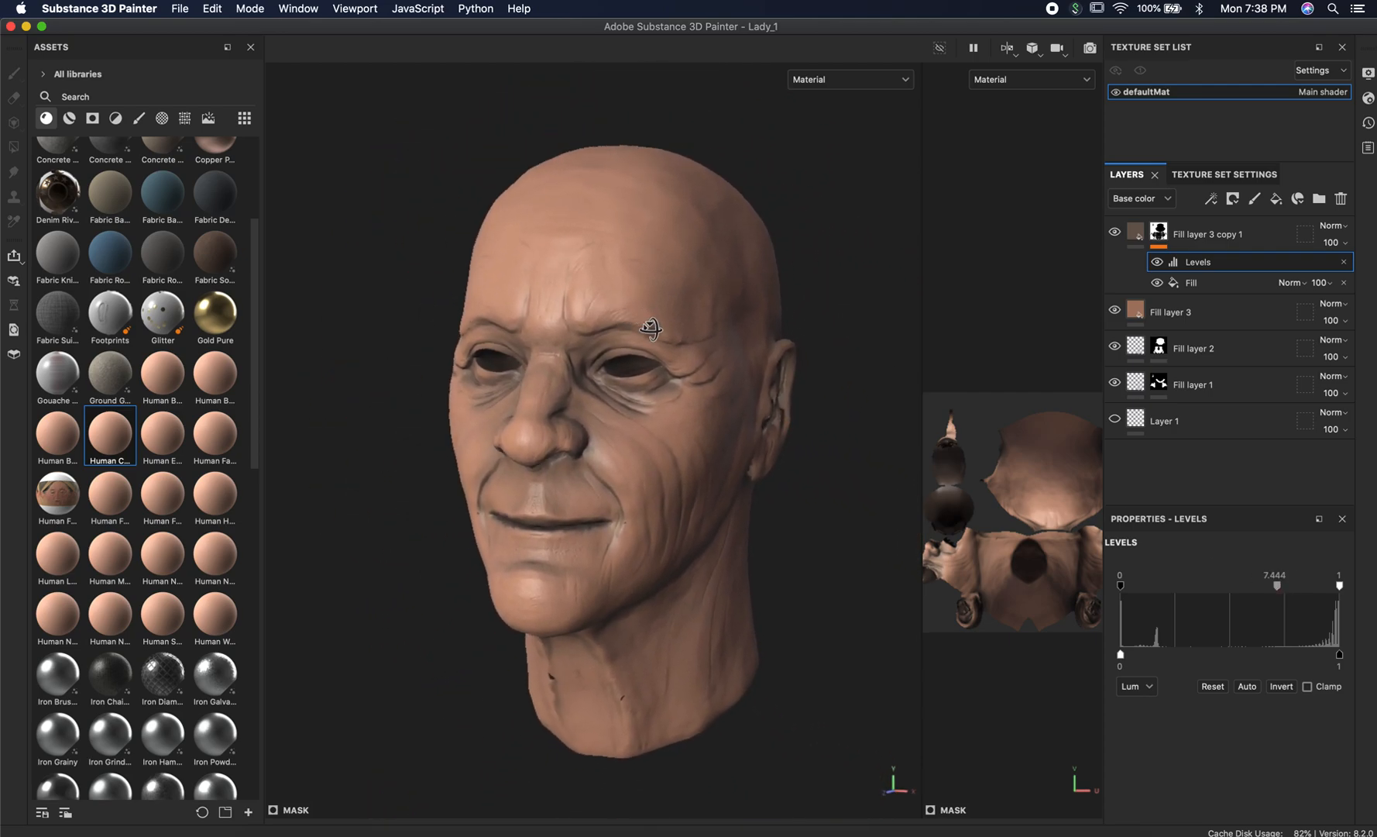
Try an opacity of 58 on Fill layer 3 copy 1 and return it to 100.
click(1347, 243)
click(1343, 270)
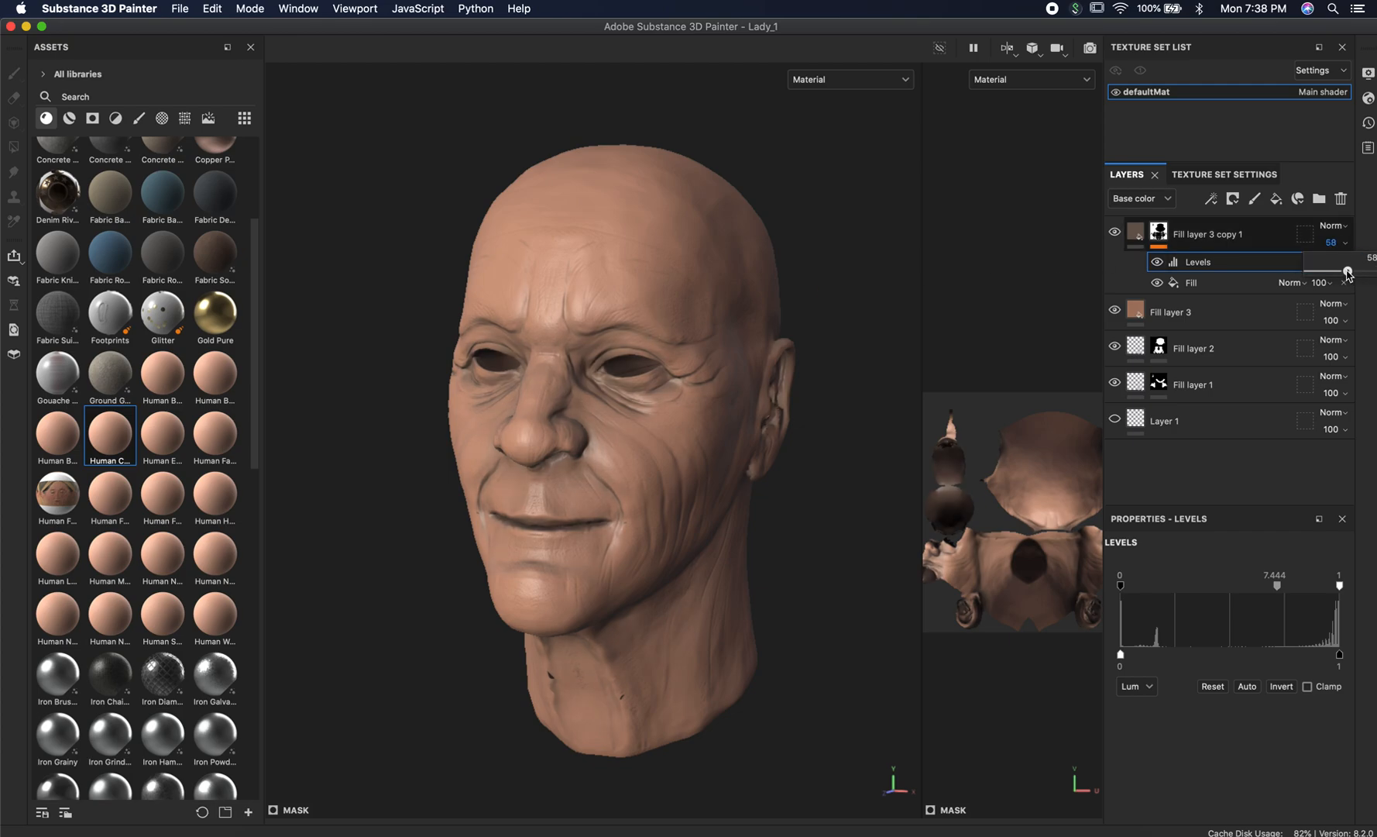
drag(1344, 273, 1373, 271)
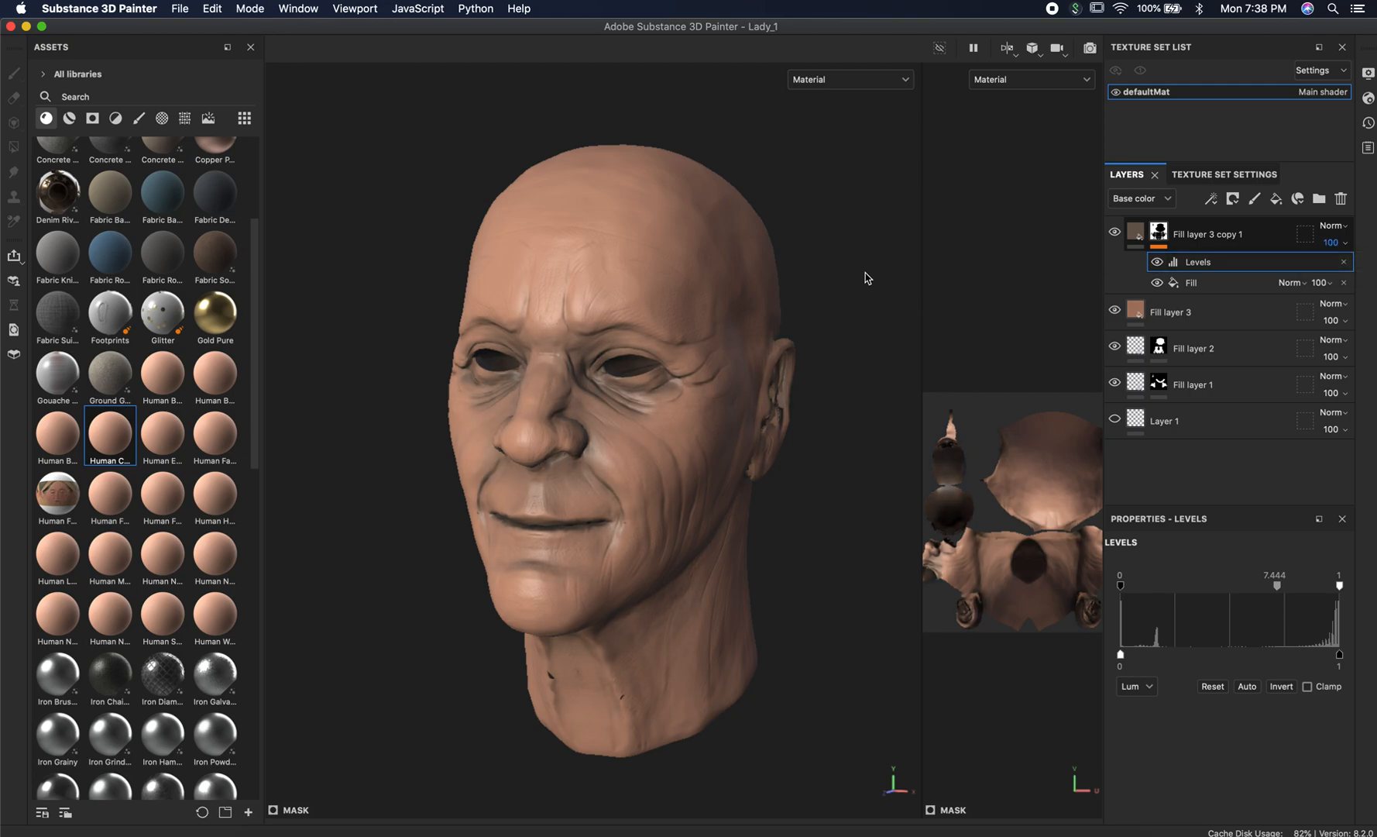
Examine the crease shading around the head, check the skin reference photos in Photoshop, and return to Substance 3D Painter.
alt+right_drag(768, 297, 1162, 344)
alt+drag(789, 366, 859, 331)
alt+right_drag(859, 331, 606, 320)
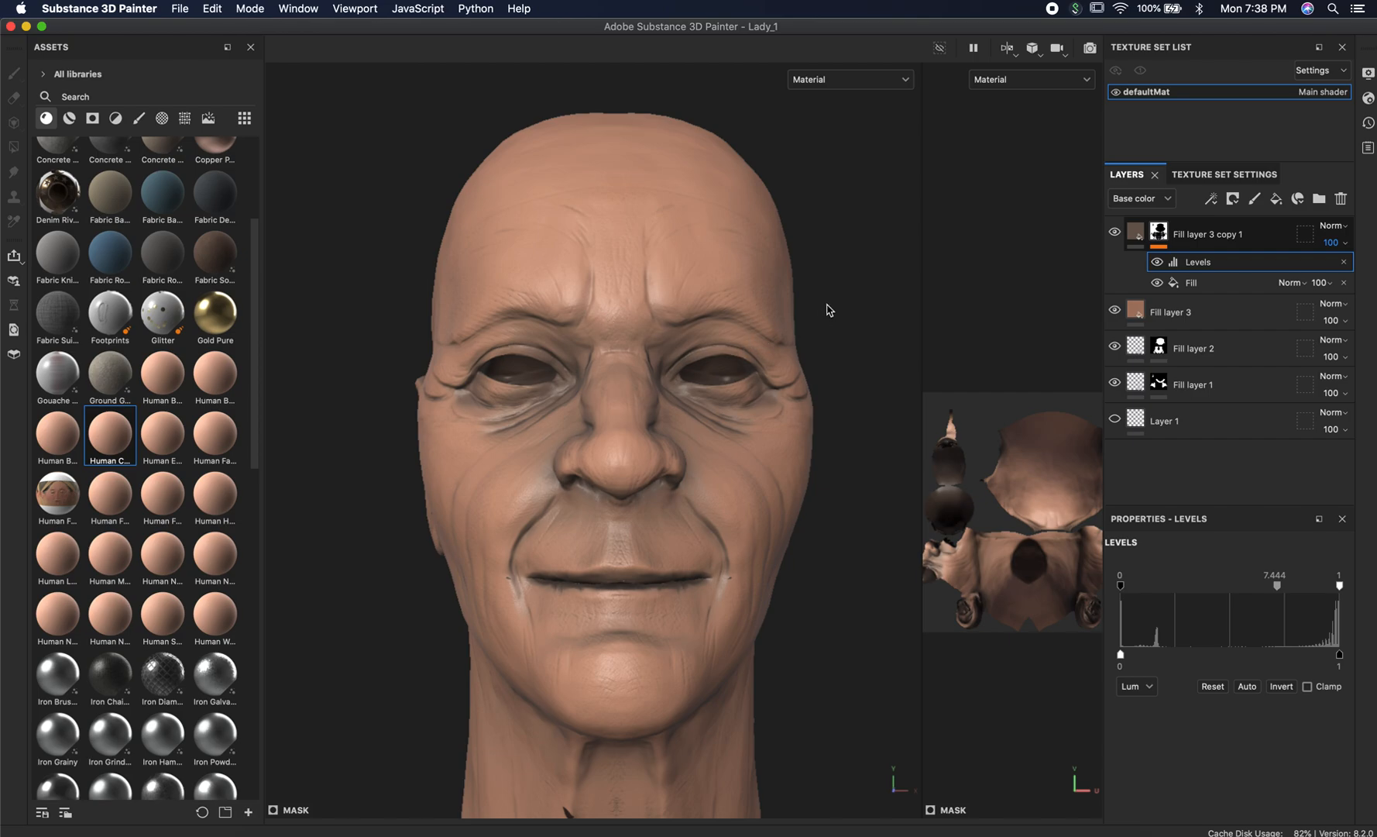
alt+drag(845, 311, 774, 329)
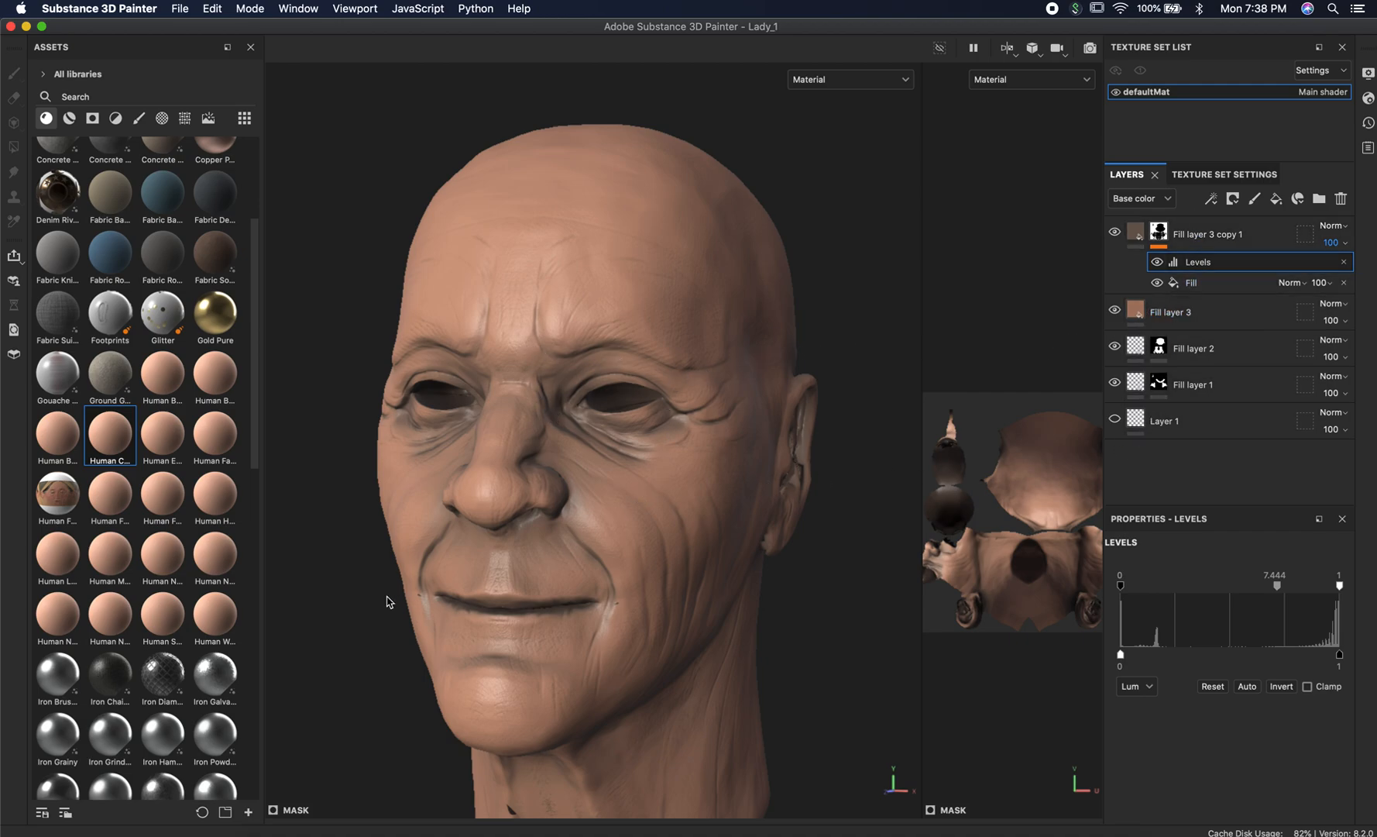
key(super+Tab)
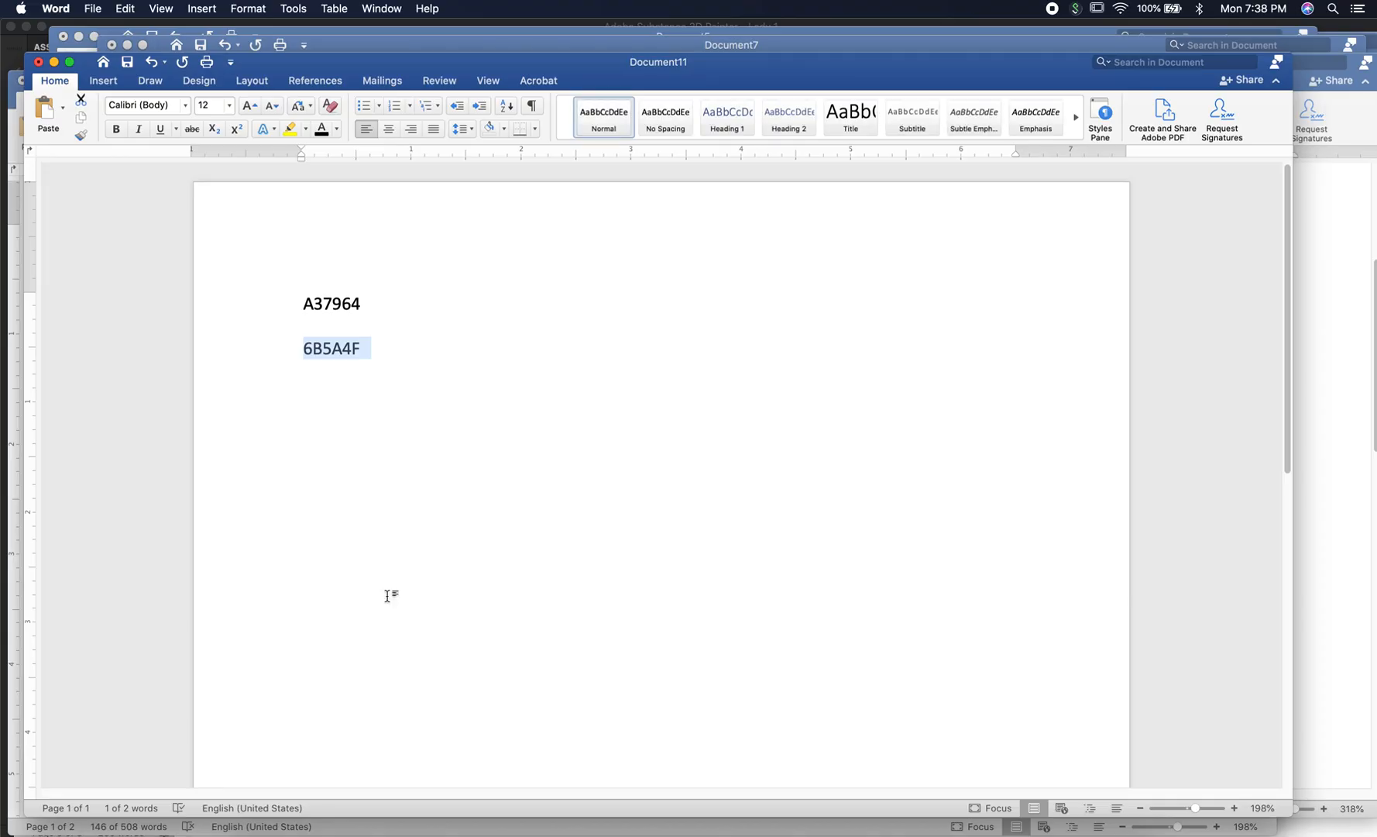
key(super+Tab)
key(super+Tab)
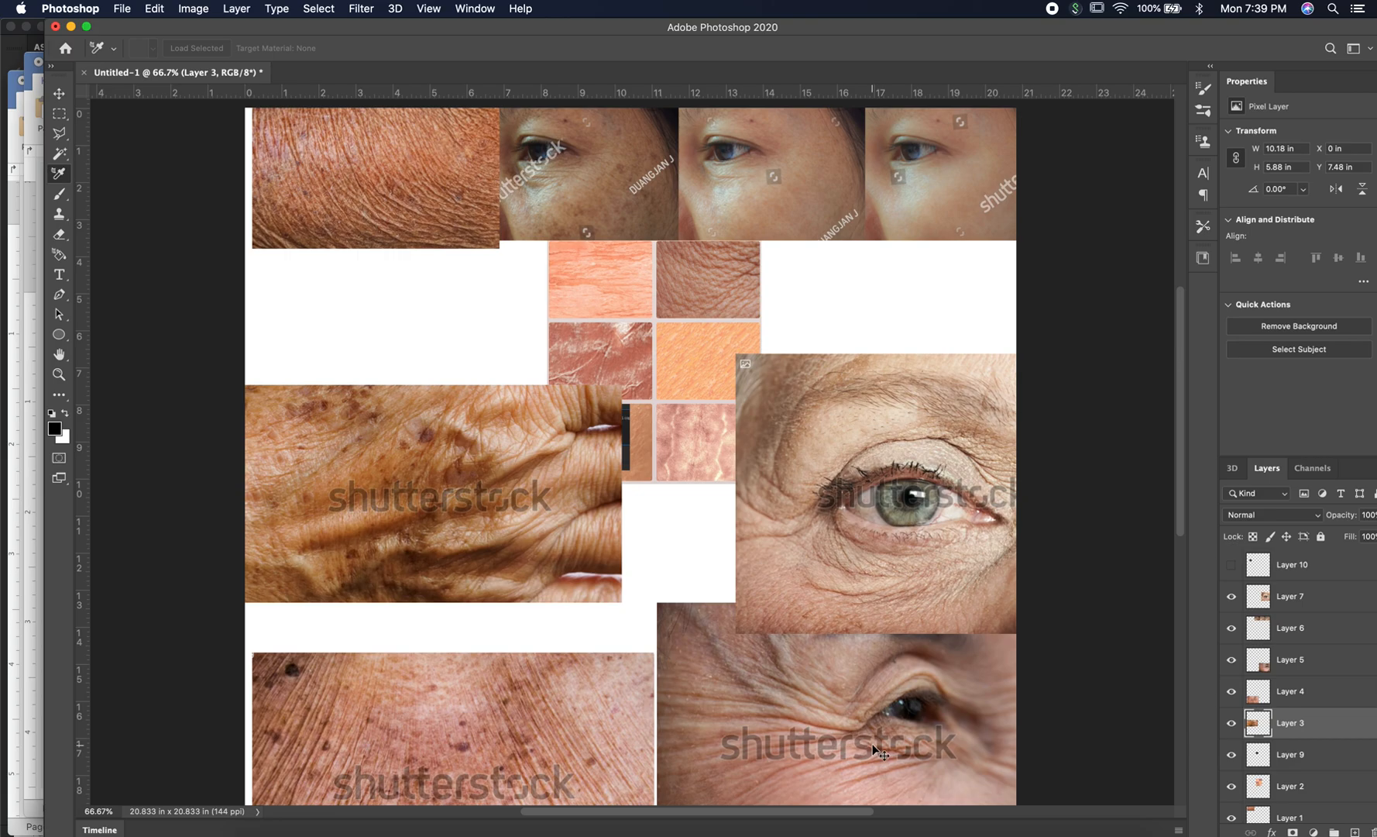
key(super+Tab)
key(super+Tab)
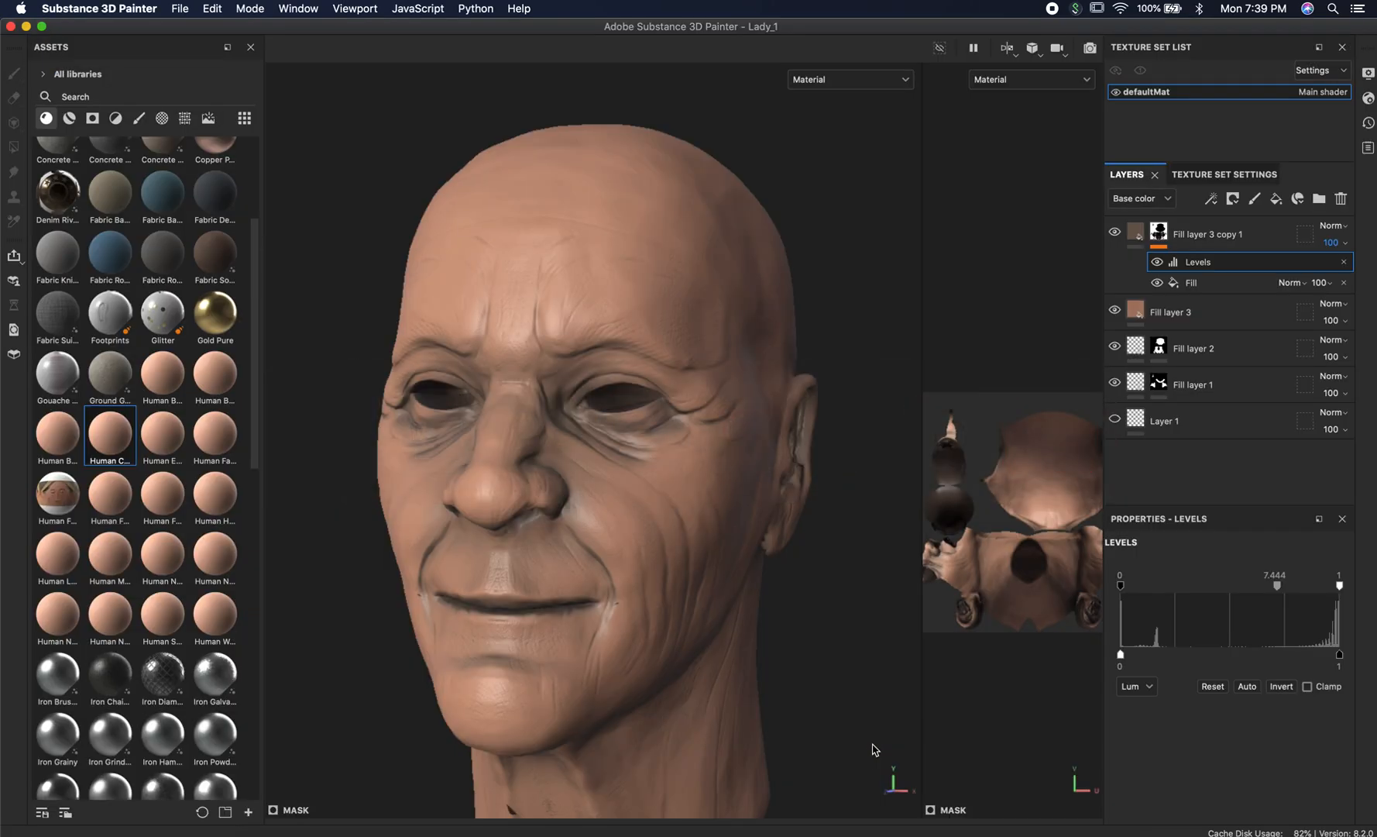